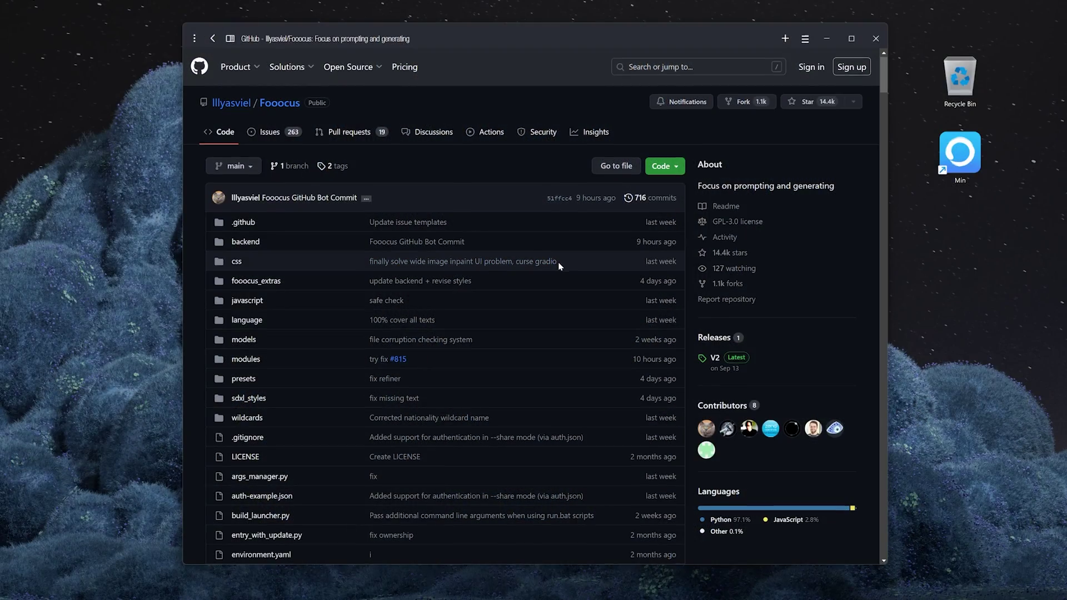
{"action": "scroll", "coordinate": [558, 262], "scroll_direction": "down", "scroll_amount": 5}
{"action": "scroll", "coordinate": [557, 262], "scroll_direction": "down", "scroll_amount": 5}
{"action": "scroll", "coordinate": [558, 262], "scroll_direction": "down", "scroll_amount": 5}
{"action": "scroll", "coordinate": [557, 262], "scroll_direction": "down", "scroll_amount": 3}
{"action": "scroll", "coordinate": [560, 266], "scroll_direction": "down", "scroll_amount": 3}
{"action": "scroll", "coordinate": [559, 267], "scroll_direction": "down", "scroll_amount": 3}
{"action": "scroll", "coordinate": [560, 268], "scroll_direction": "down", "scroll_amount": 3}
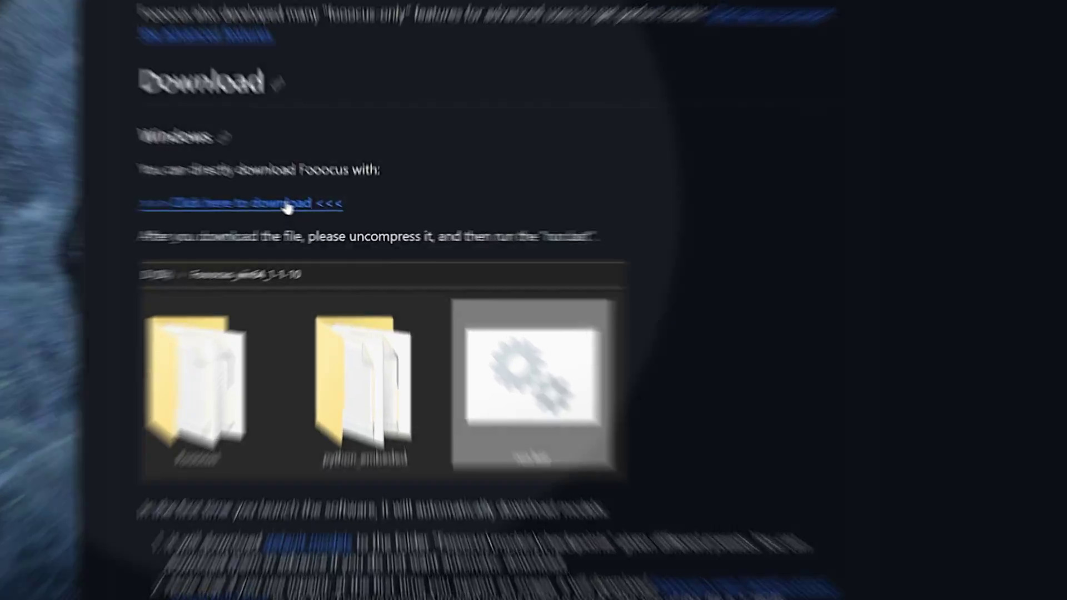
Save the Windows Fooocus archive to the desktop.
{"action": "left_click", "coordinate": [317, 216]}
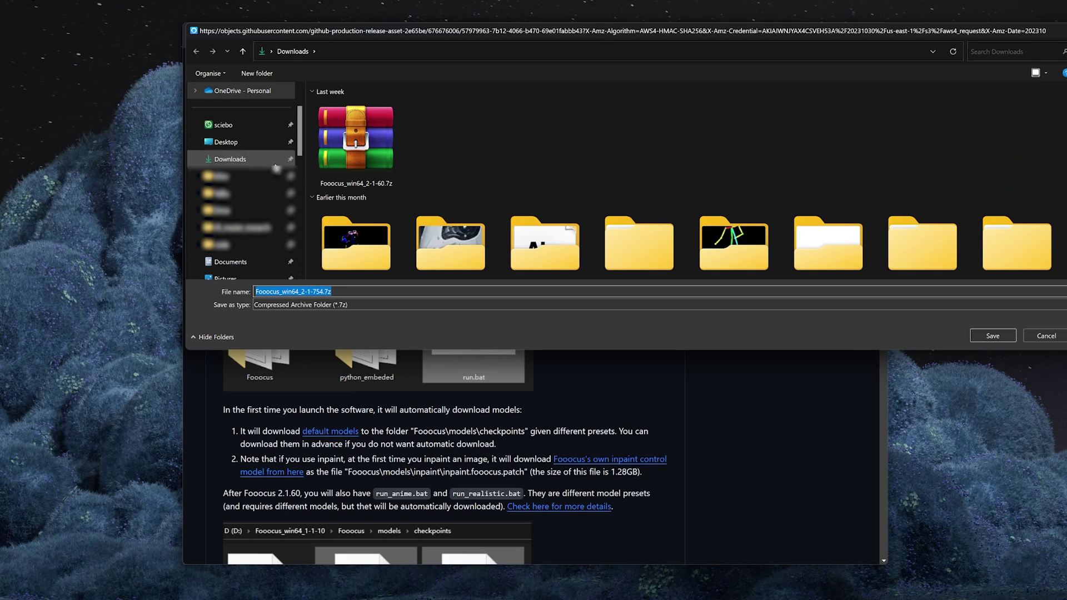
{"action": "left_click", "coordinate": [258, 140]}
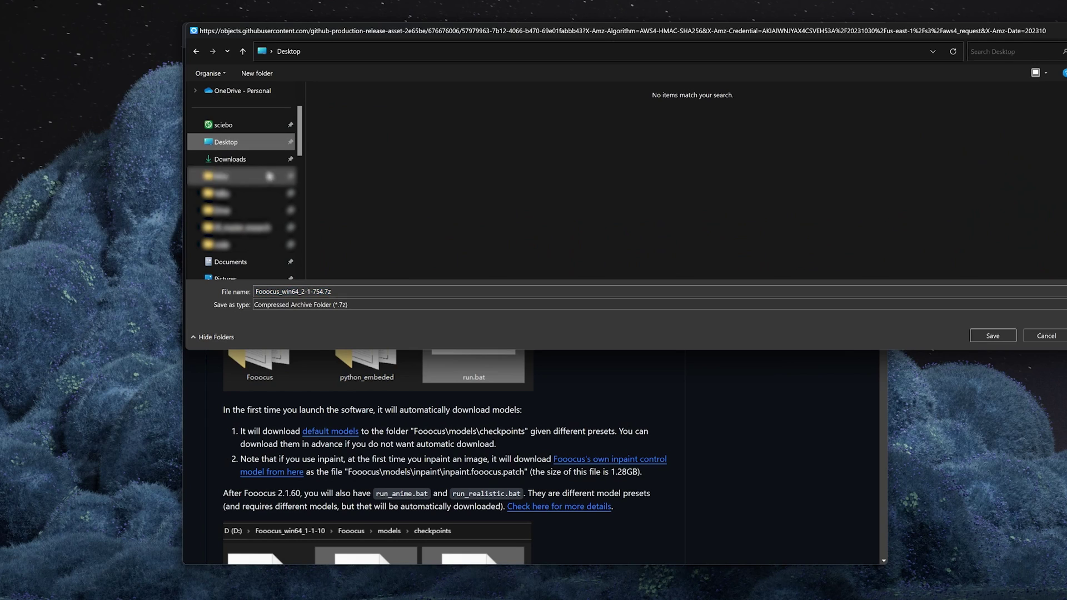
{"action": "left_click", "coordinate": [992, 335]}
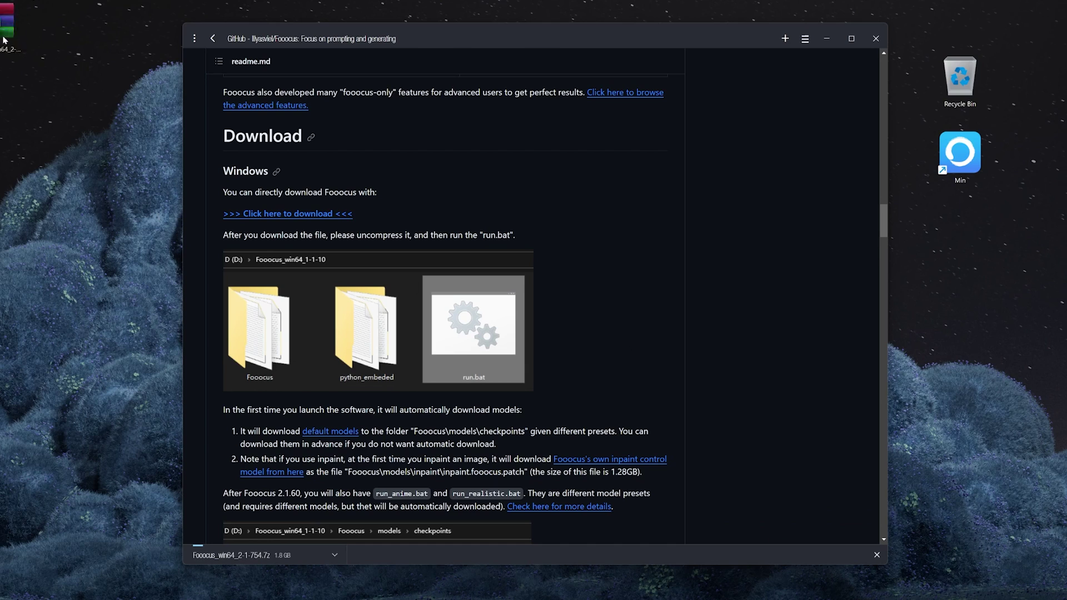
Download the 64-bit x64 7-Zip installer, then run and finish the installation.
{"action": "left_click", "coordinate": [972, 251]}
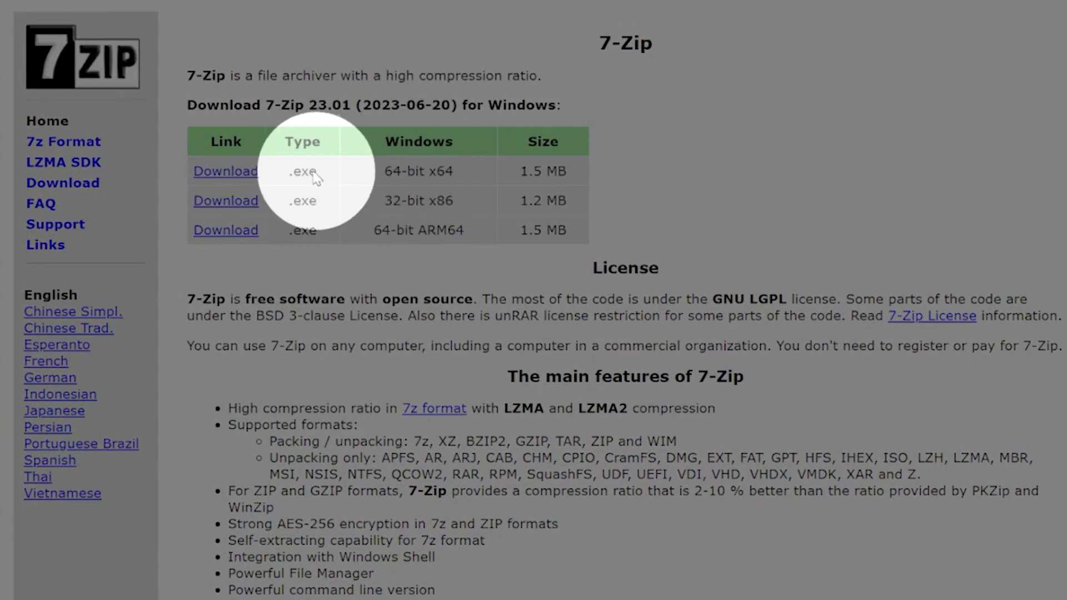
{"action": "left_click", "coordinate": [225, 171]}
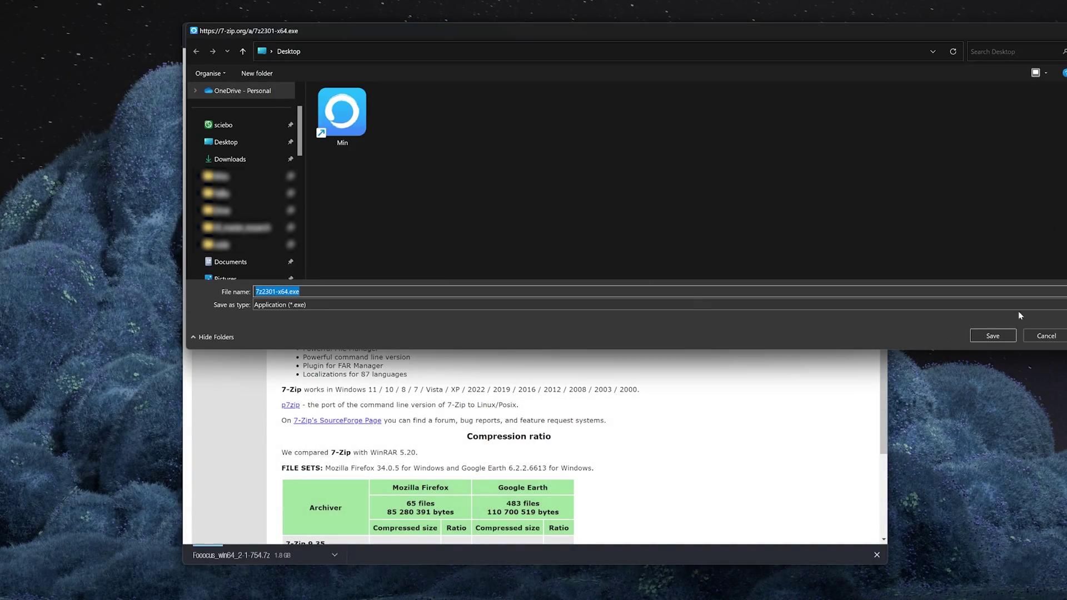
{"action": "key", "text": "Return"}
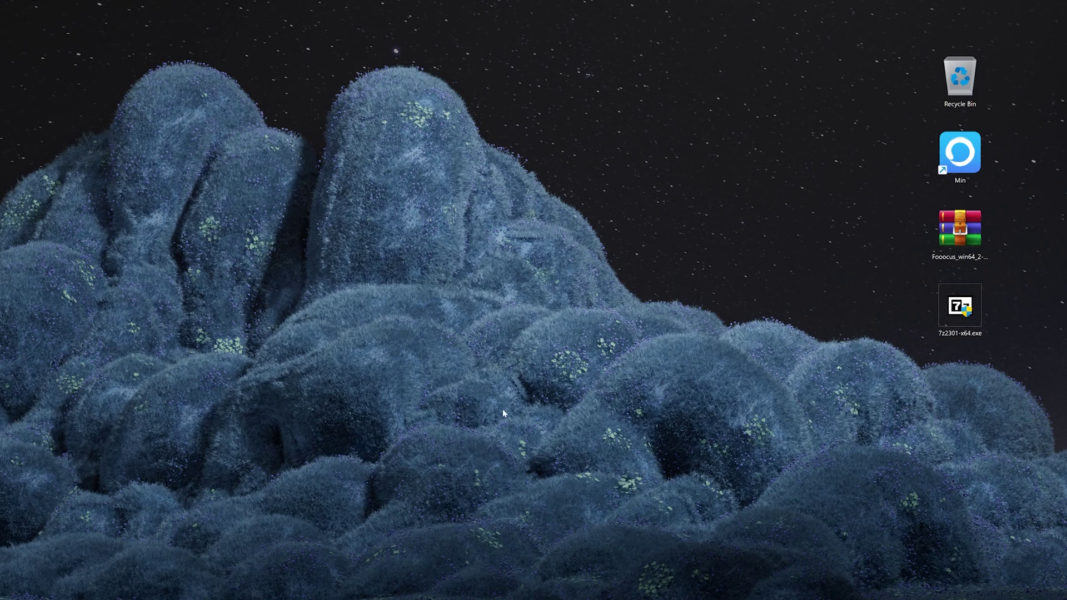
{"action": "key", "text": "Return"}
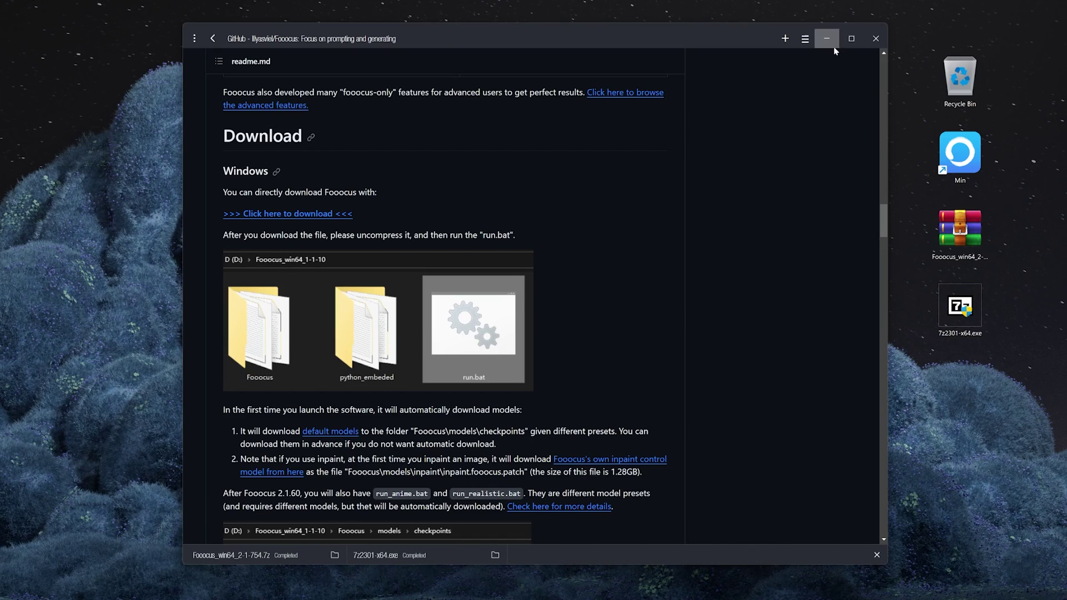
Extract the Fooocus .7z archive onto the desktop with 7-Zip's Extract files.
{"action": "left_click", "coordinate": [826, 39]}
{"action": "left_click", "coordinate": [945, 238]}
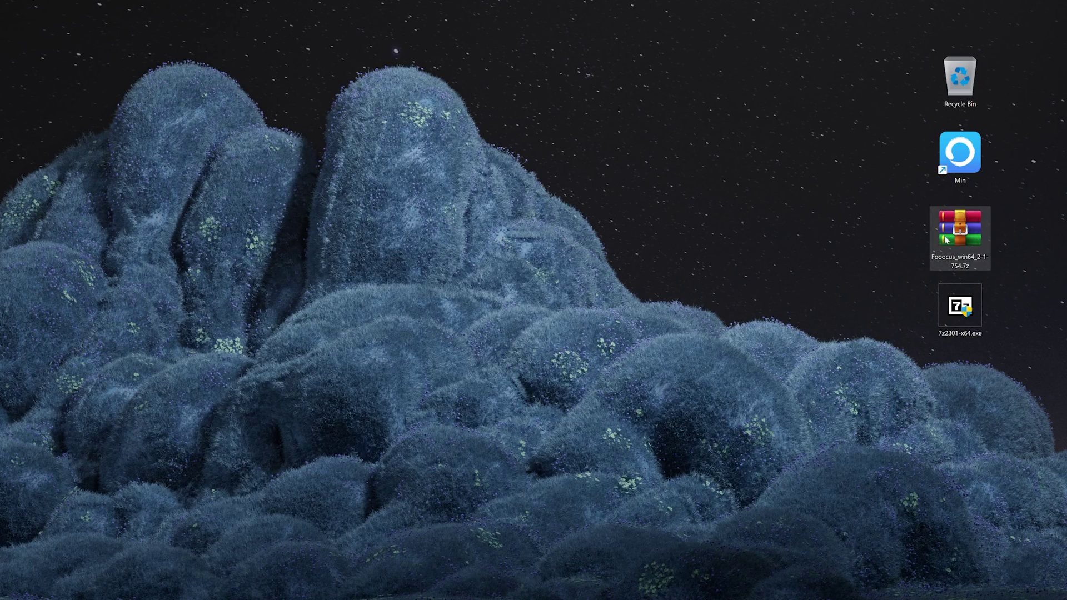
{"action": "right_click", "coordinate": [946, 239]}
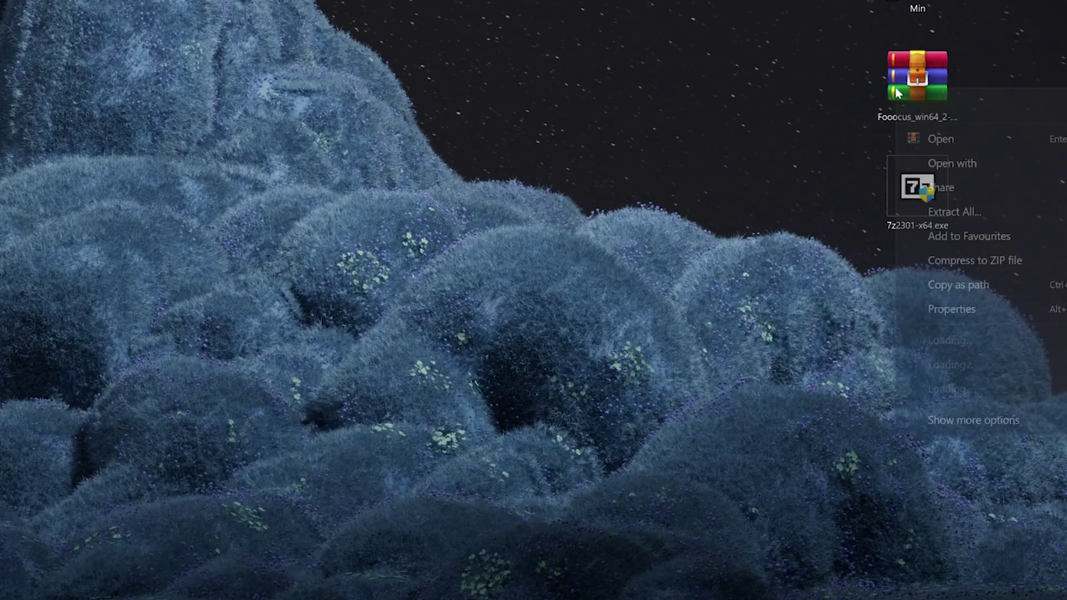
{"action": "left_click", "coordinate": [1004, 425]}
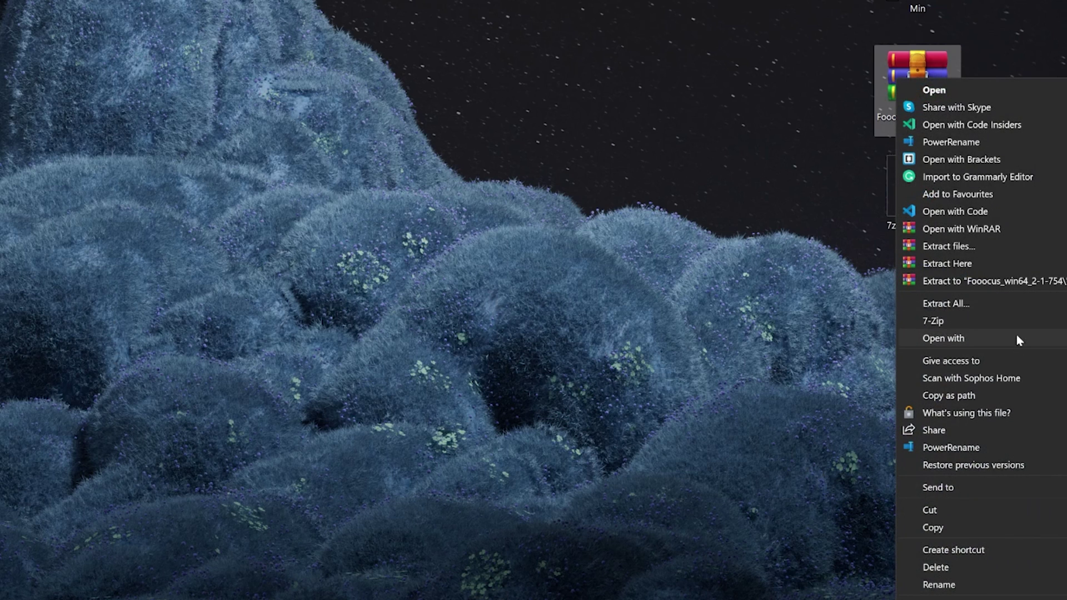
{"action": "mouse_move", "coordinate": [934, 321]}
{"action": "left_click", "coordinate": [756, 359]}
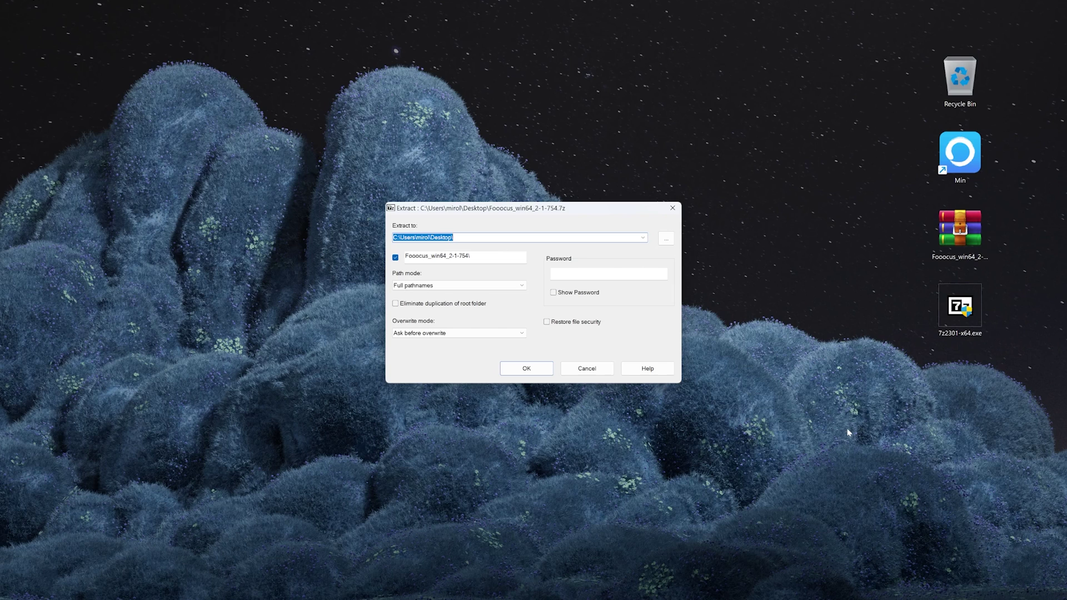
{"action": "left_click", "coordinate": [532, 371]}
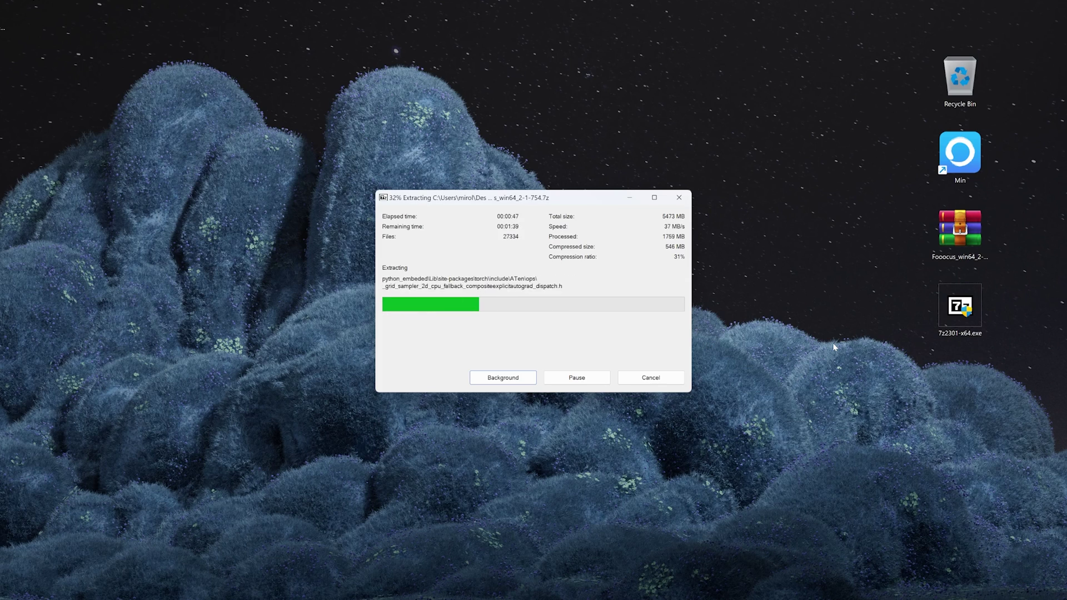
{"action": "left_click_drag", "start_coordinate": [916, 456], "coordinate": [980, 251]}
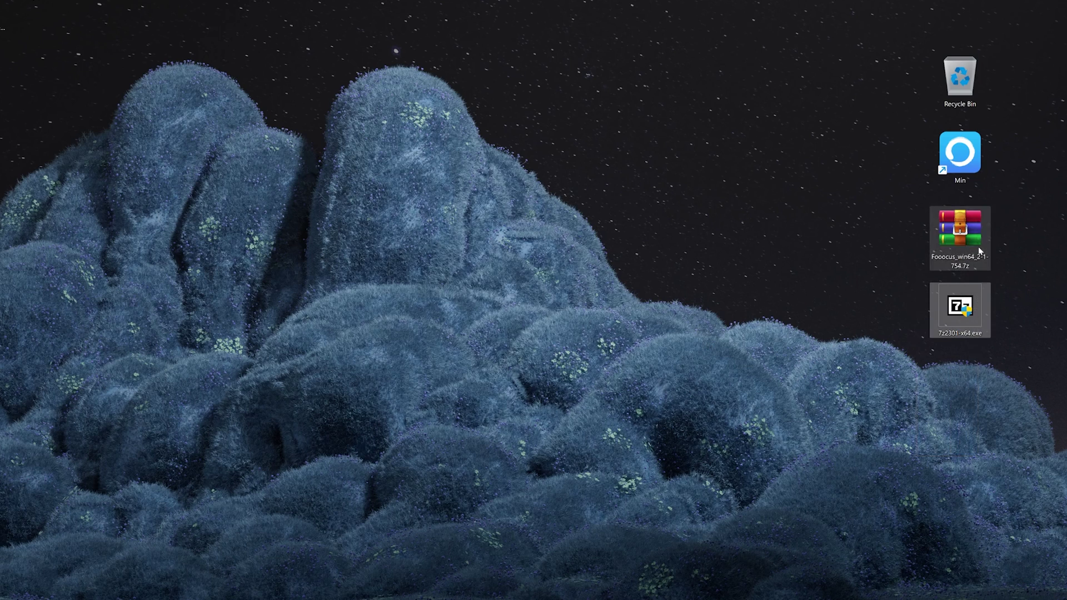
Delete the archive and installer, then open Fooocus_win64_2-1-754 and select run.bat.
{"action": "key", "text": "Delete"}
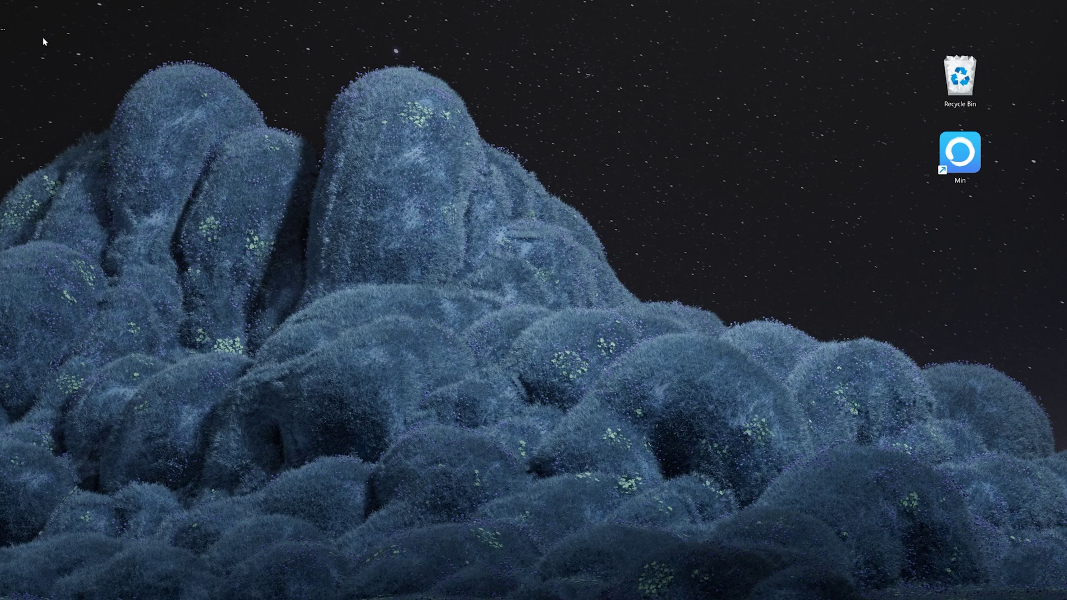
{"action": "left_click_drag", "start_coordinate": [8, 25], "coordinate": [968, 250]}
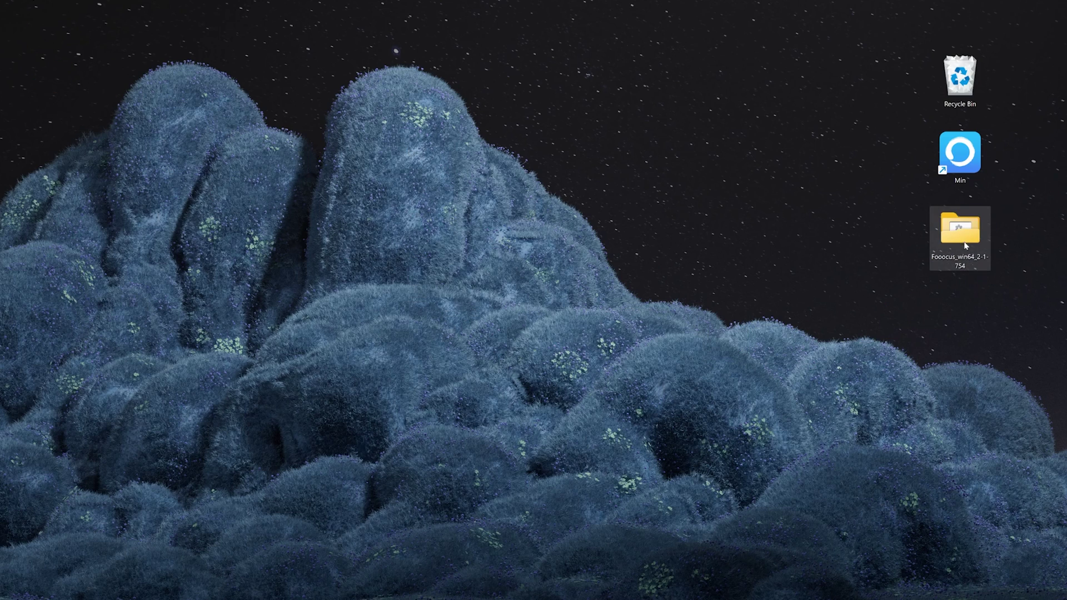
{"action": "double_click", "coordinate": [961, 234]}
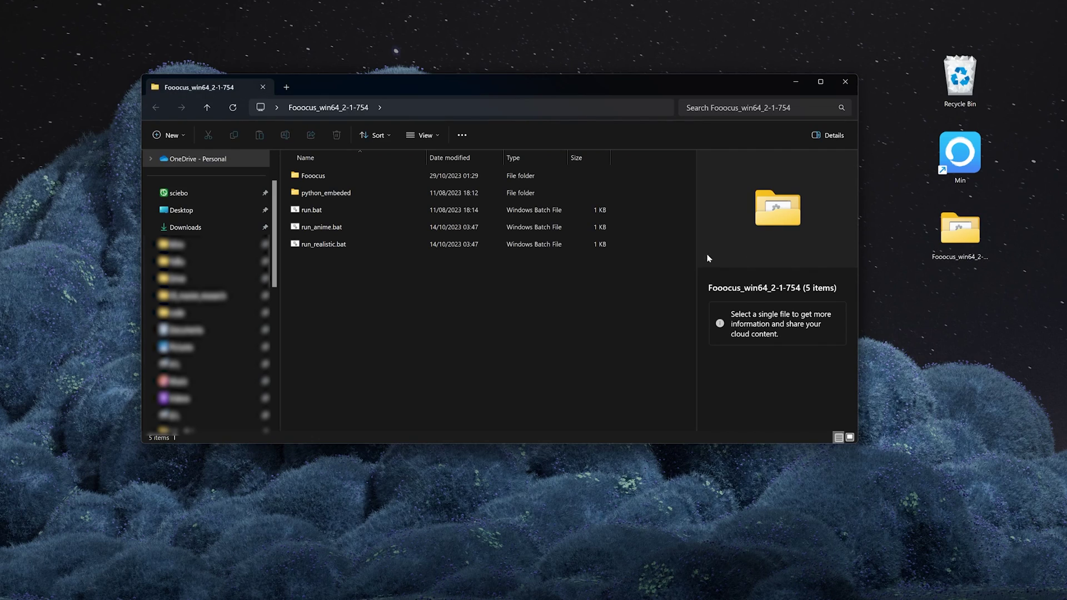
{"action": "left_click", "coordinate": [420, 216]}
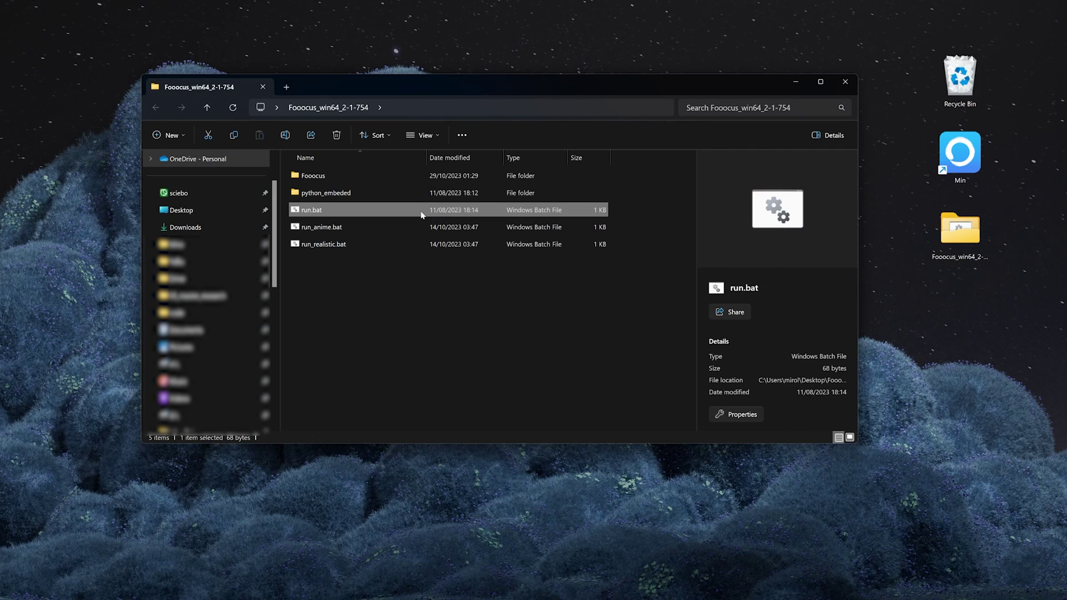
Launch run.bat, close the folder window, and centre the console during the model download.
{"action": "double_click", "coordinate": [421, 216]}
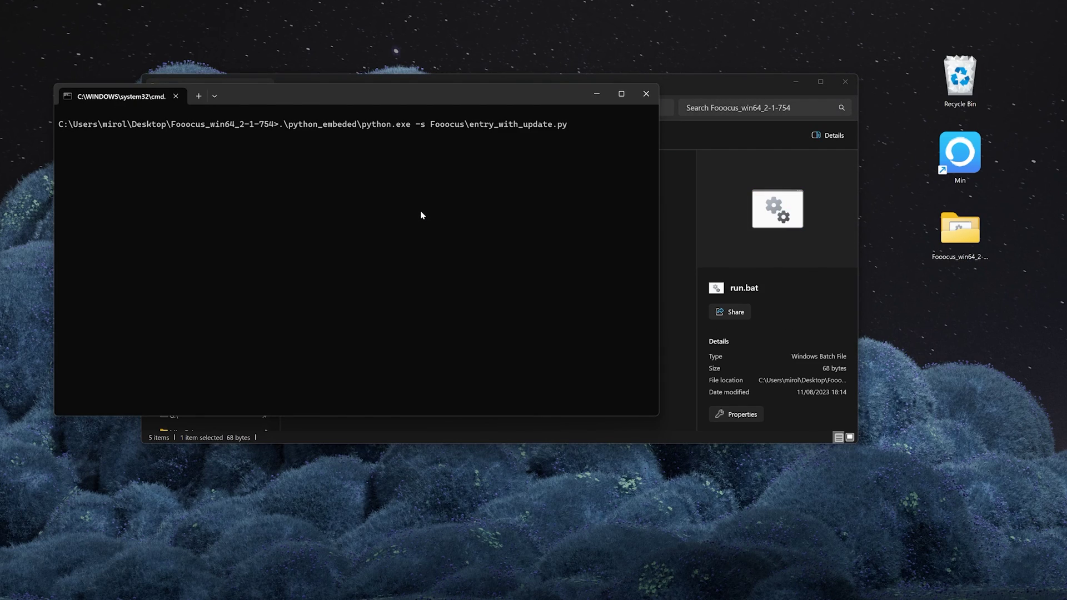
{"action": "left_click", "coordinate": [797, 82]}
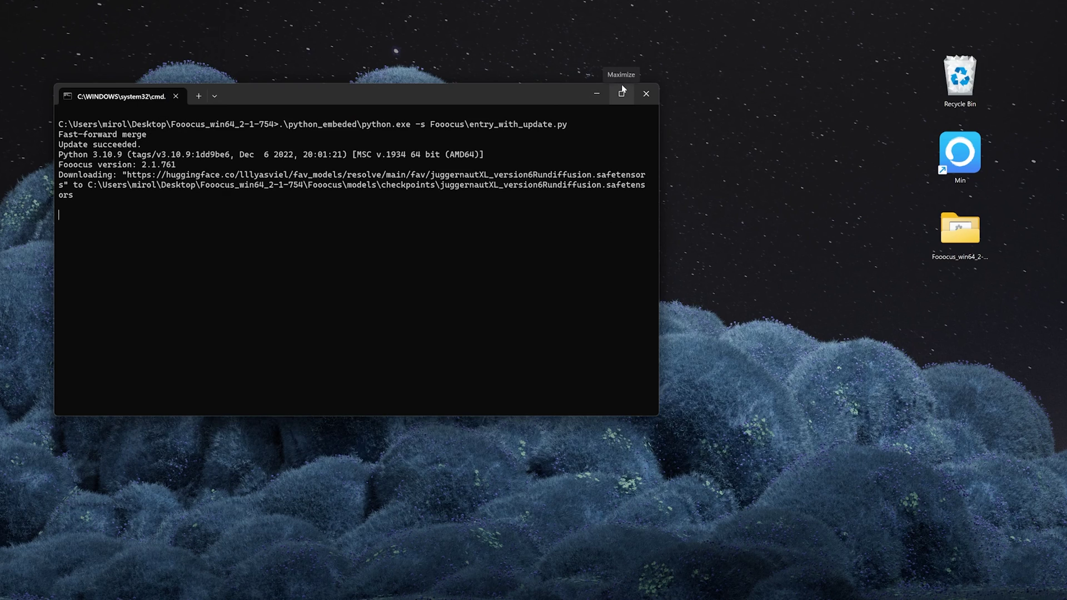
{"action": "left_click_drag", "start_coordinate": [562, 97], "coordinate": [751, 128]}
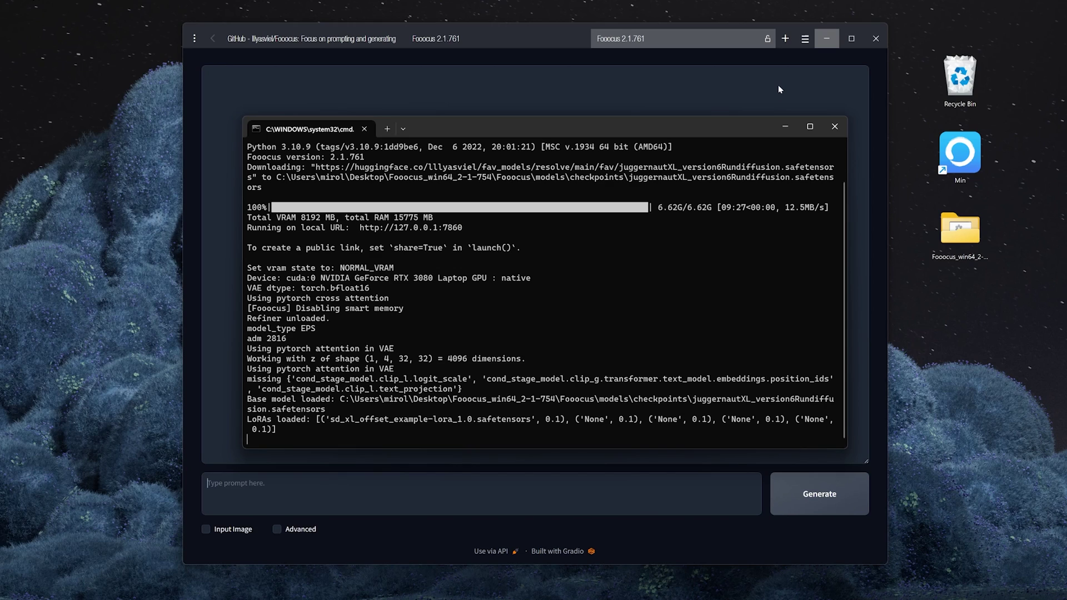
Load 127.0.0.1:7860 and generate a white-blue Chinese porcelain space helmet on neutral background.
{"action": "left_click", "coordinate": [755, 37]}
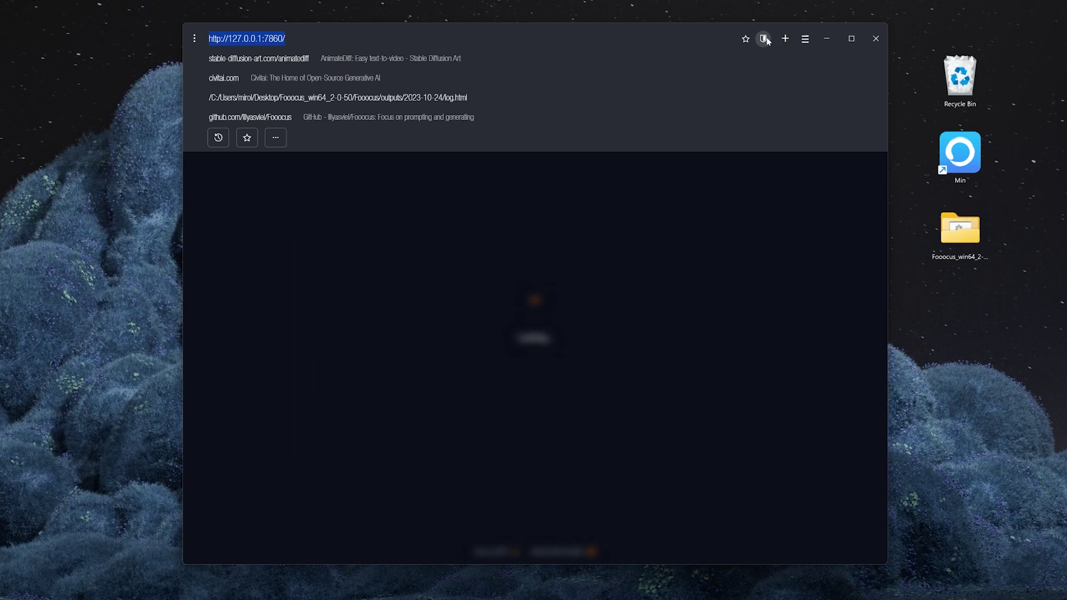
{"action": "left_click", "coordinate": [762, 193]}
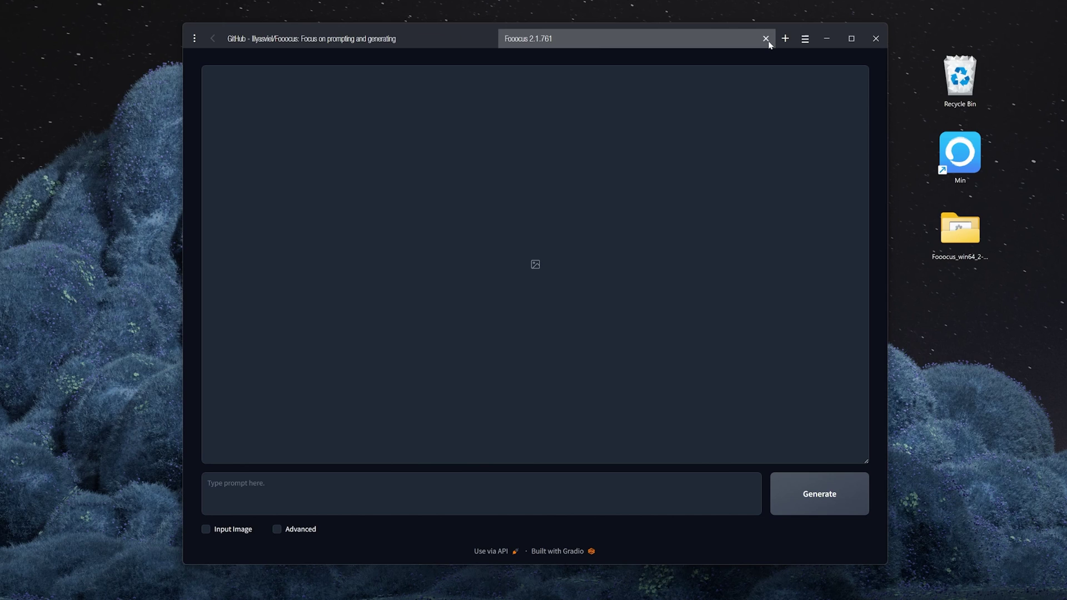
{"action": "left_click", "coordinate": [575, 493]}
{"action": "type", "text": "detail"}
{"action": "type", "text": "ed space helmet made from white-blue Chinese porcelain, neutral background"}
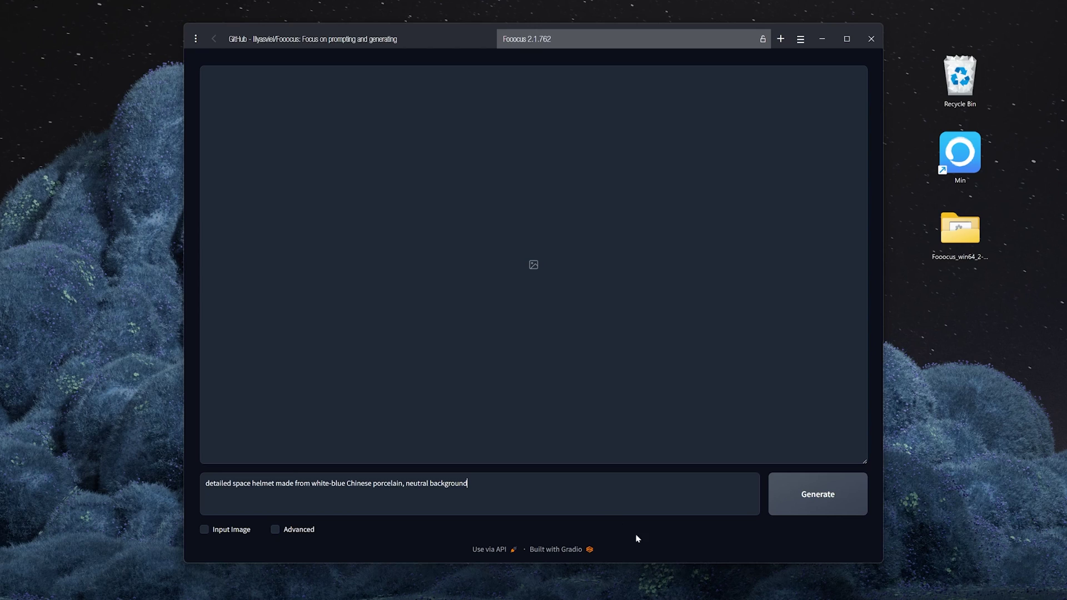
{"action": "left_click", "coordinate": [834, 502]}
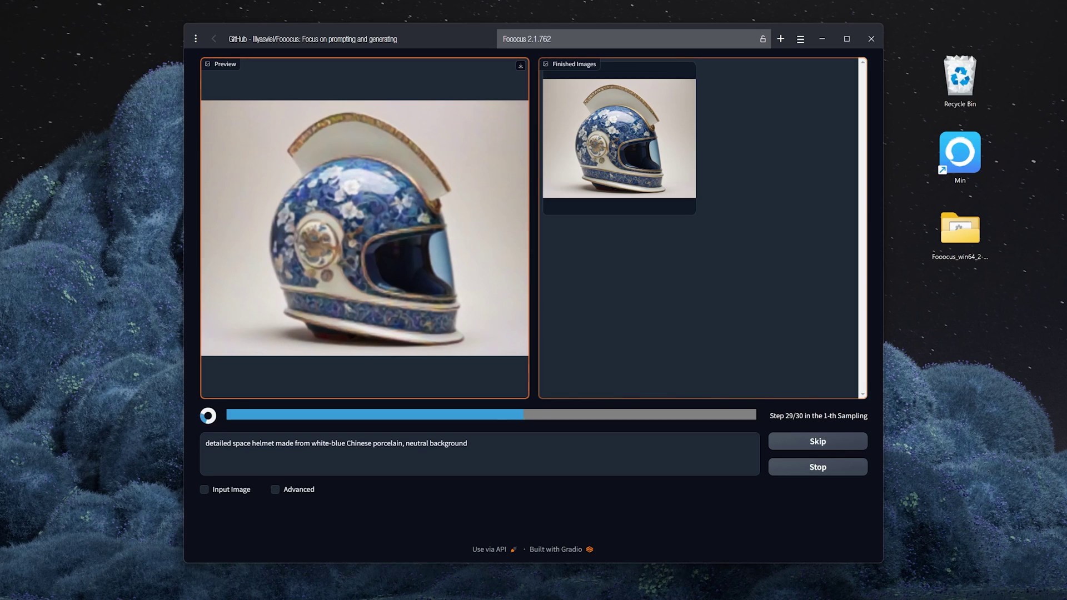
Check Task Manager's Performance graphs for GPU 1, then the NVIDIA RTX 3080 GPU 0.
{"action": "key", "text": "ctrl+shift+Escape"}
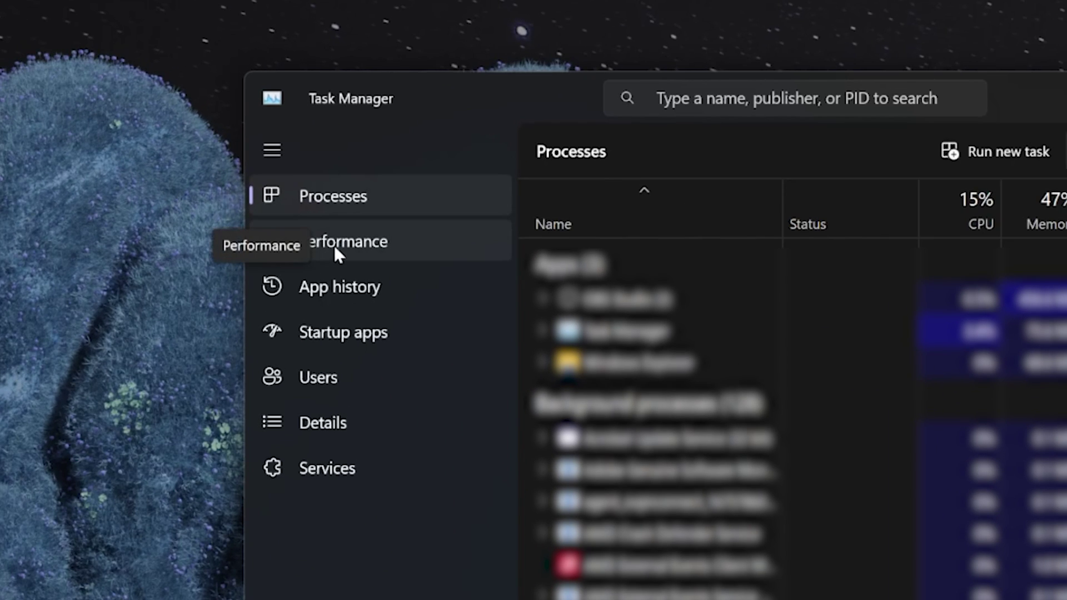
{"action": "left_click", "coordinate": [334, 246]}
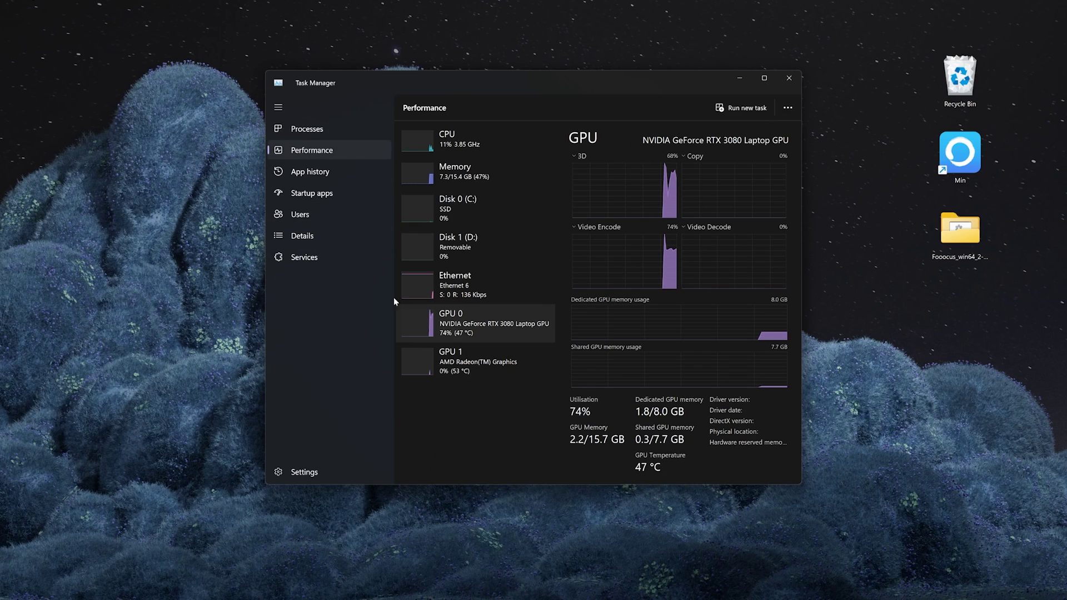
{"action": "left_click", "coordinate": [535, 365]}
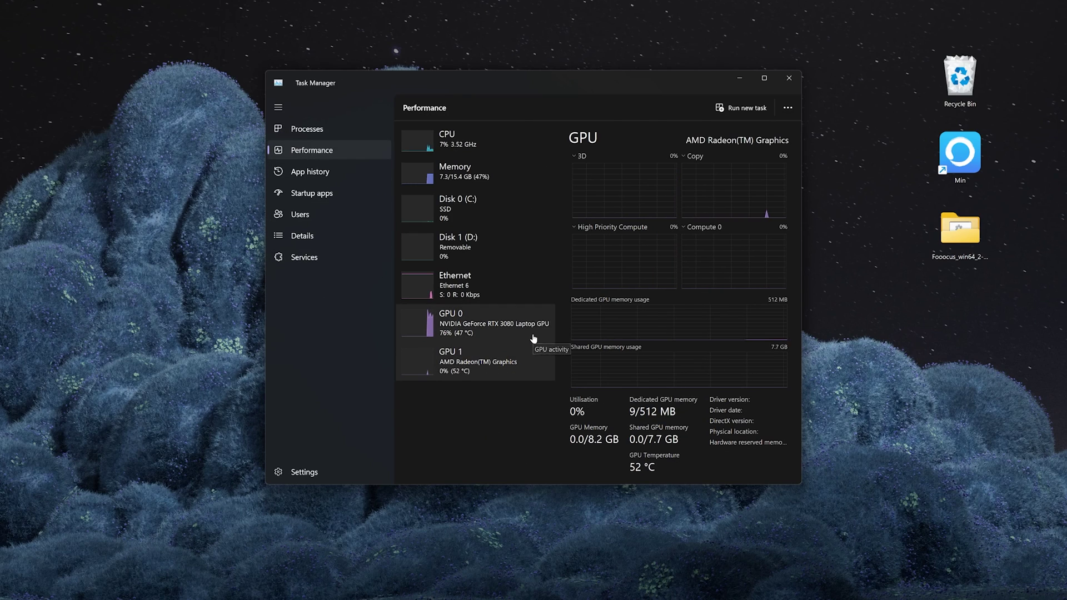
{"action": "left_click", "coordinate": [542, 335]}
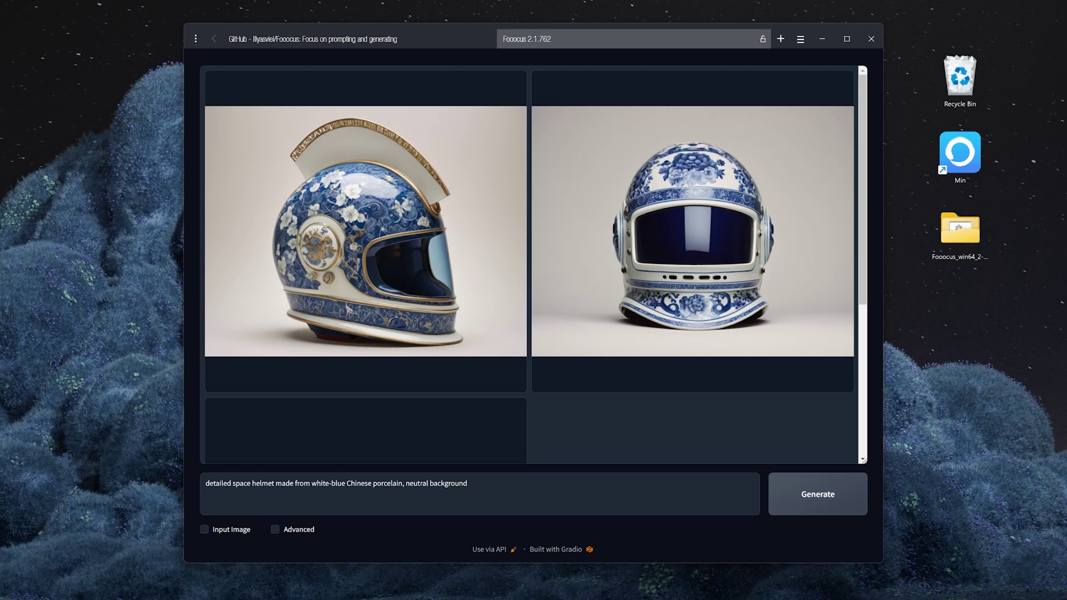
Preview the side-view and front-view helmet images at full size.
{"action": "left_click", "coordinate": [464, 292]}
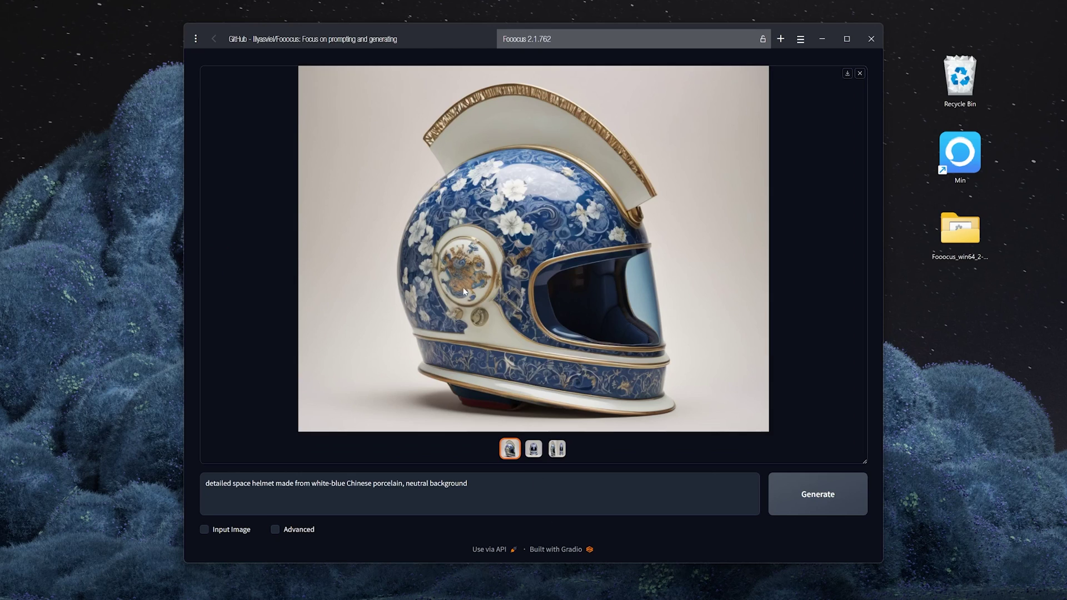
{"action": "left_click", "coordinate": [533, 449]}
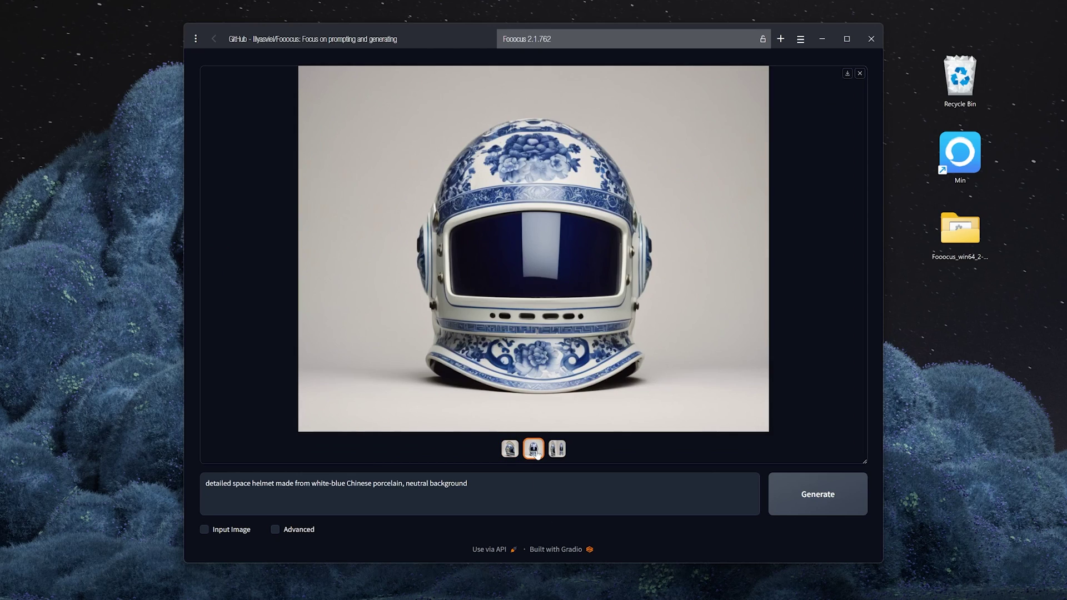
{"action": "left_click", "coordinate": [860, 74]}
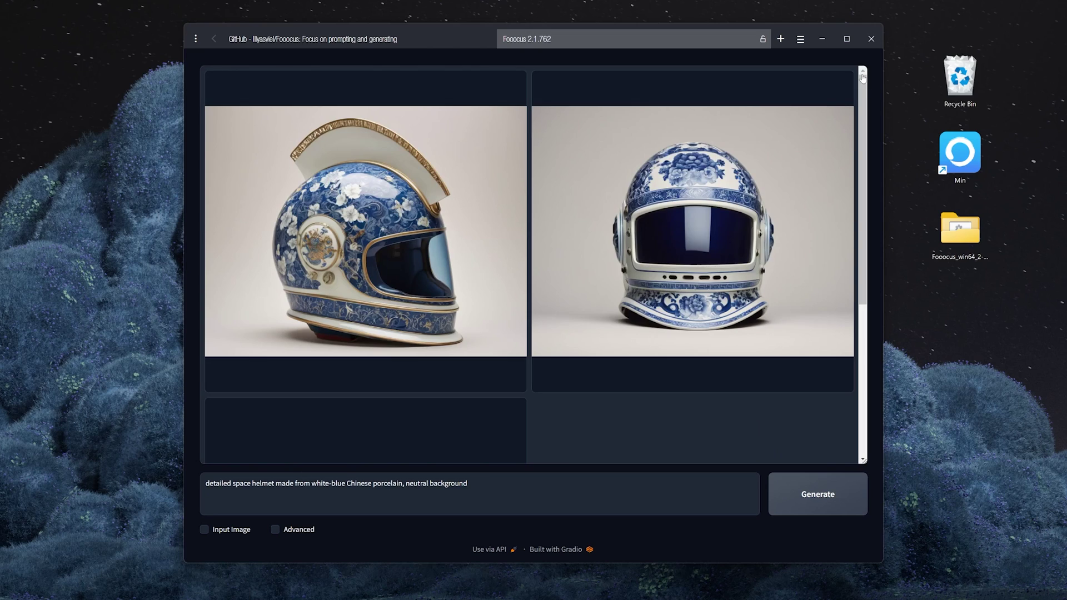
Wrap 'detailed' and 'porcelain' in double parentheses, regenerate, and enable Advanced settings.
{"action": "left_click", "coordinate": [206, 481]}
{"action": "type", "text": "("}
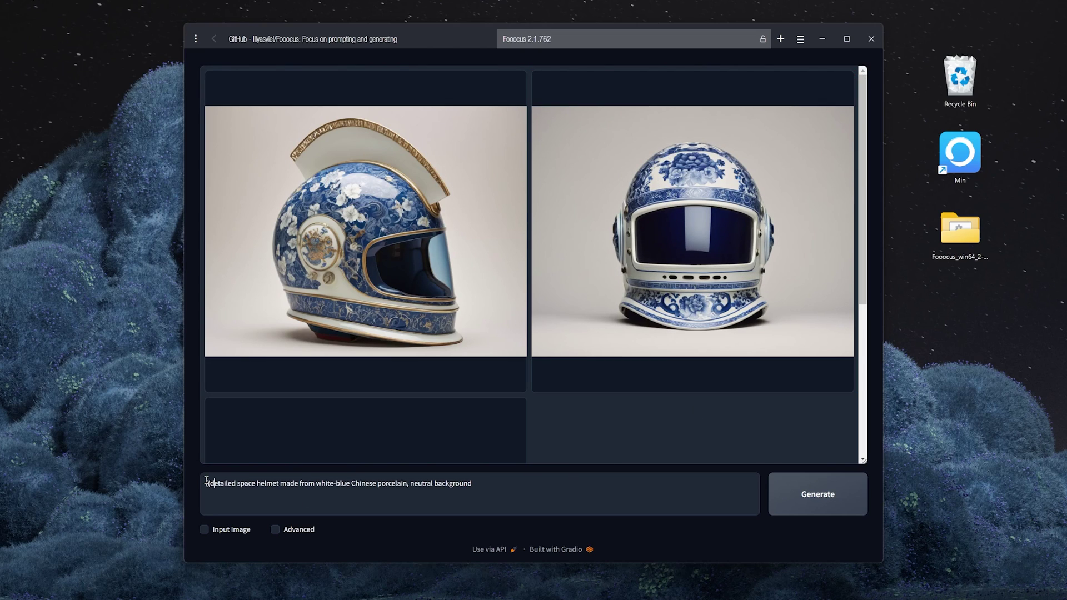
{"action": "key", "text": "Right"}
{"action": "key", "text": "Right"}
{"action": "key", "text": "Right"}
{"action": "key", "text": "Right"}
{"action": "key", "text": "Right"}
{"action": "key", "text": "Right"}
{"action": "key", "text": "Right"}
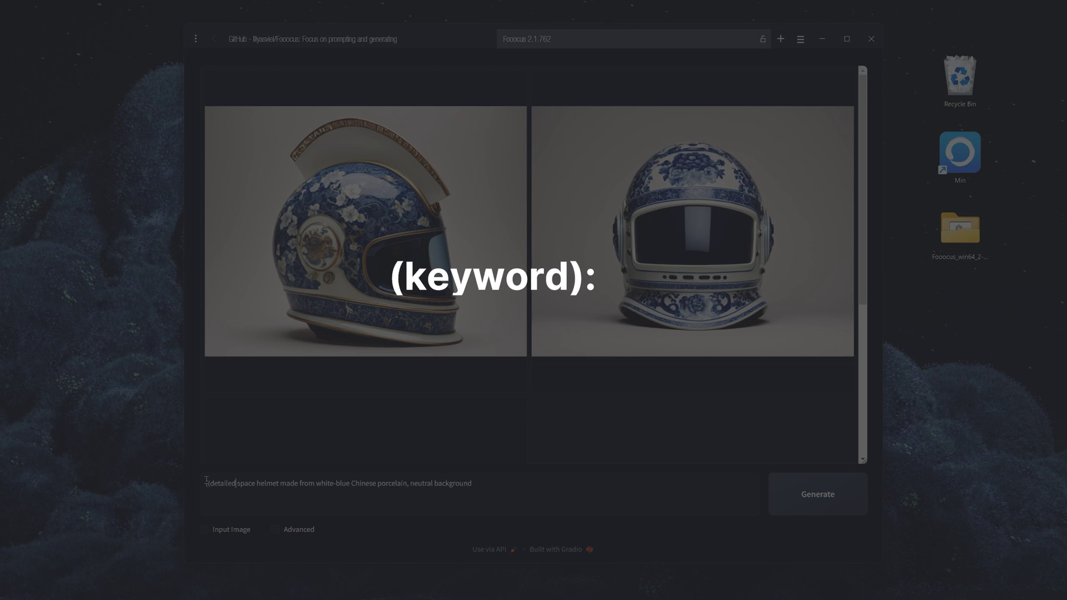
{"action": "type", "text": "))"}
{"action": "key", "text": "Right"}
{"action": "key", "text": "Right"}
{"action": "key", "text": "Right"}
{"action": "key", "text": "ctrl+Right"}
{"action": "key", "text": "ctrl+Right"}
{"action": "key", "text": "ctrl+Right"}
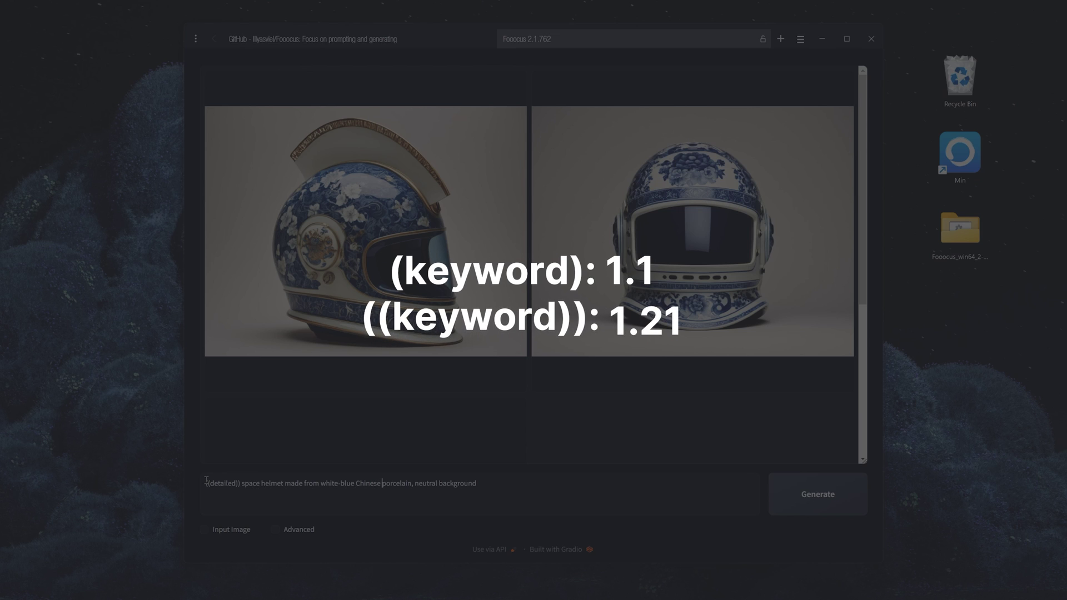
{"action": "type", "text": "((("}
{"action": "key", "text": "Right"}
{"action": "key", "text": "Right"}
{"action": "key", "text": "Right"}
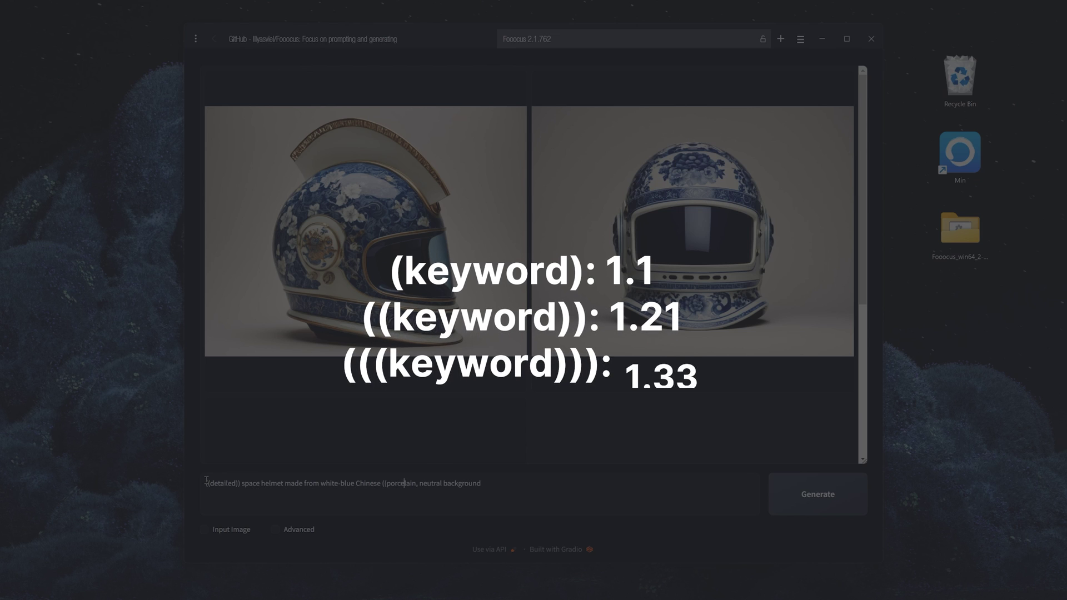
{"action": "key", "text": "Right"}
{"action": "key", "text": "Right"}
{"action": "key", "text": "Right"}
{"action": "type", "text": ")))"}
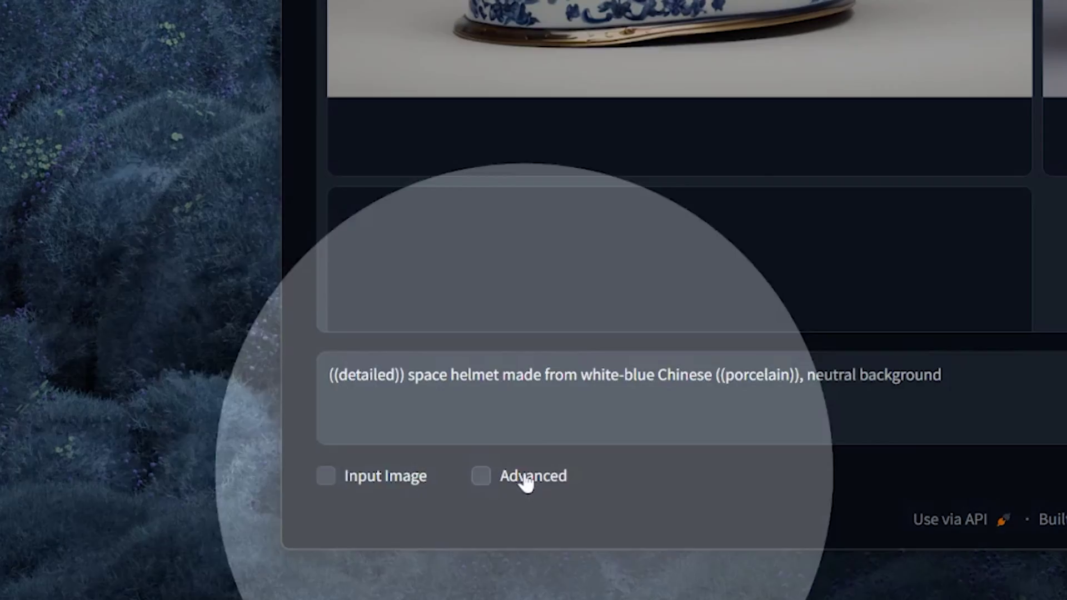
{"action": "left_click", "coordinate": [294, 531]}
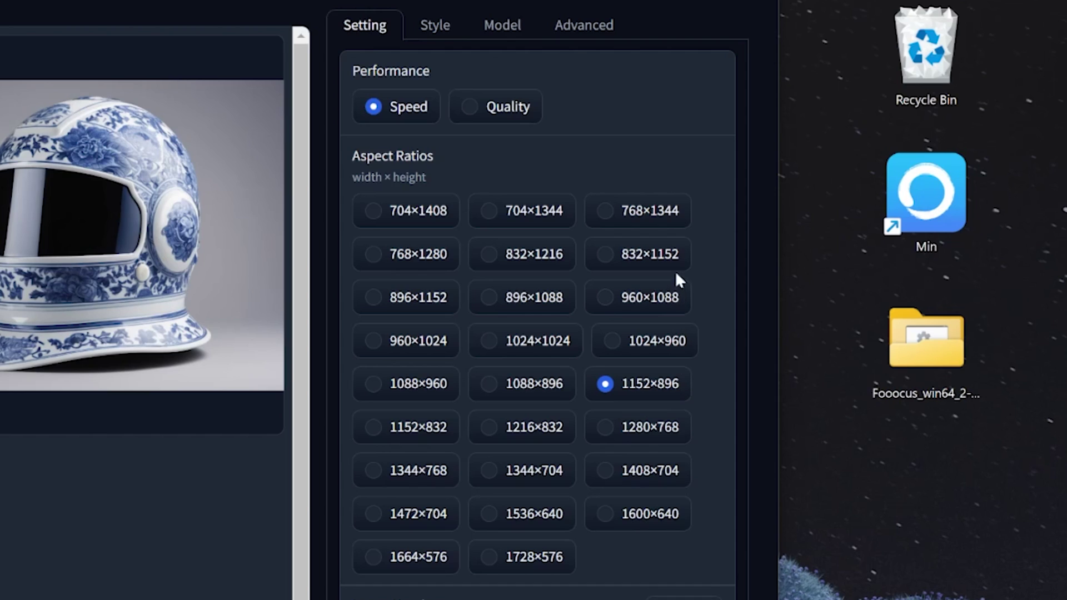
Choose the 896×1152 portrait aspect ratio and Quality performance.
{"action": "left_click", "coordinate": [438, 307]}
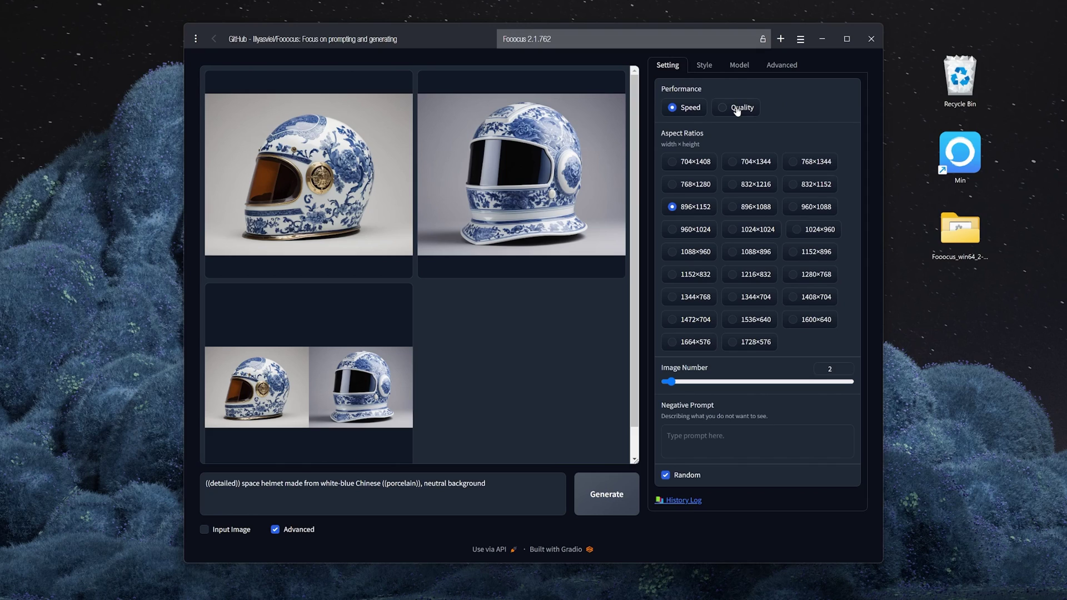
{"action": "left_click", "coordinate": [737, 110]}
Generate one image with negative prompt 'bronze, metal, metallic' and a fixed seed.
{"action": "double_click", "coordinate": [828, 369]}
{"action": "type", "text": "1"}
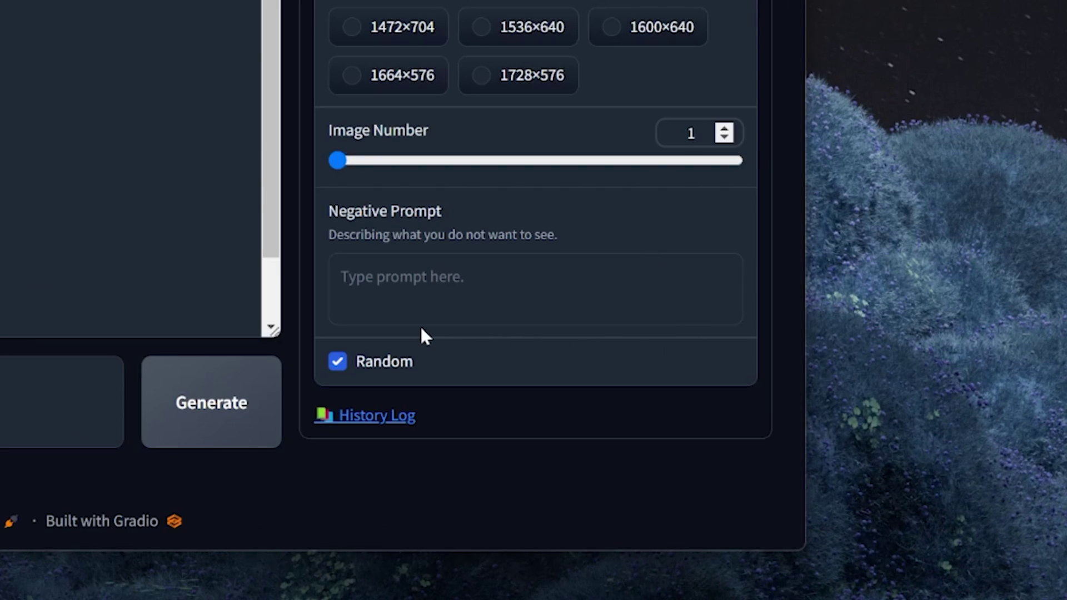
{"action": "left_click", "coordinate": [449, 275]}
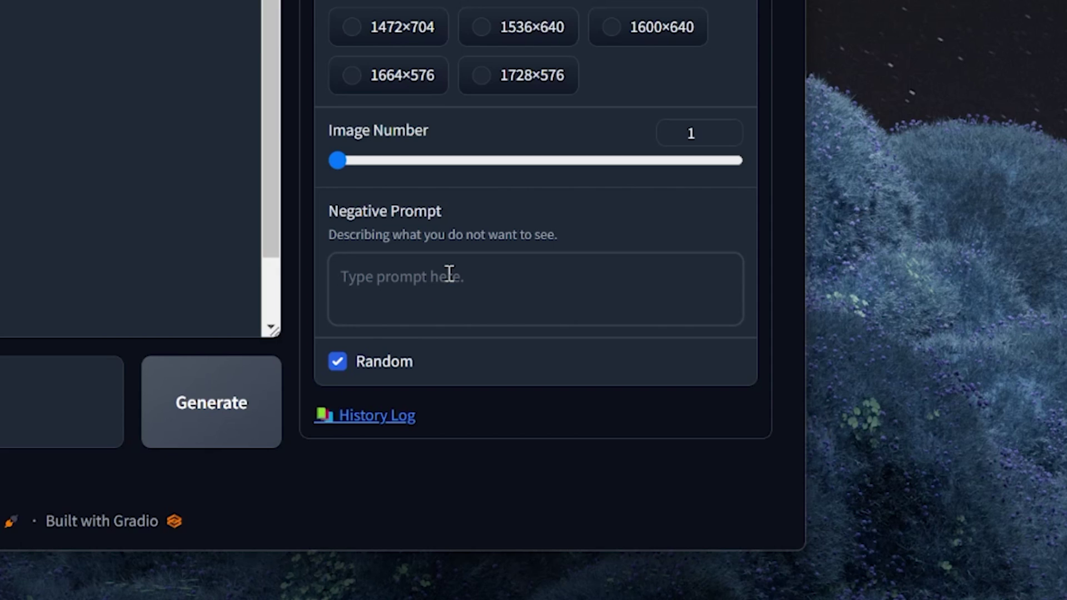
{"action": "type", "text": "bronze, metal, metallic"}
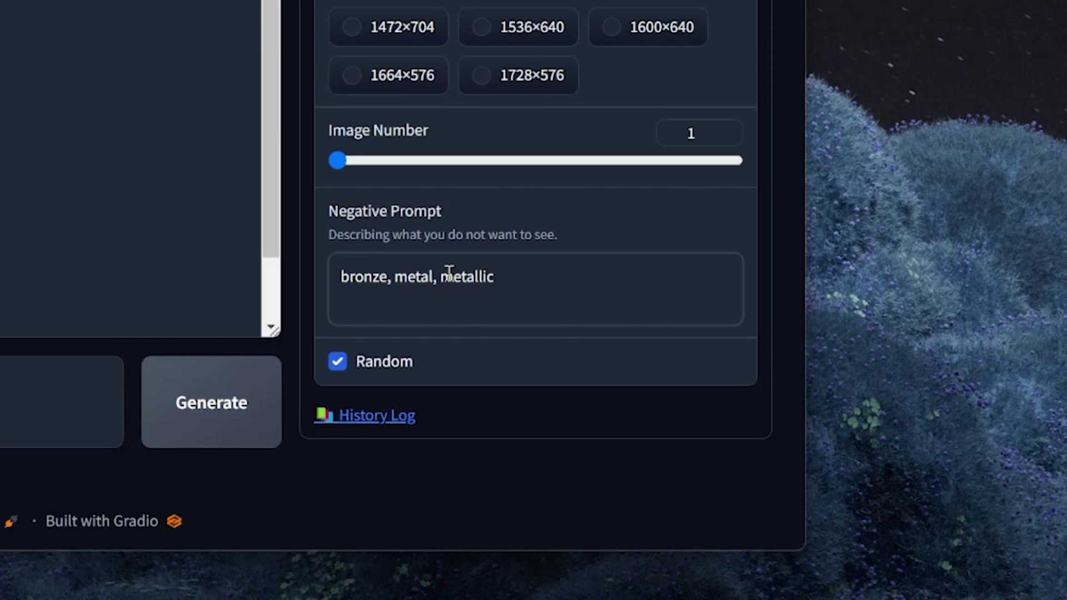
{"action": "left_click", "coordinate": [421, 287]}
{"action": "left_click", "coordinate": [386, 376]}
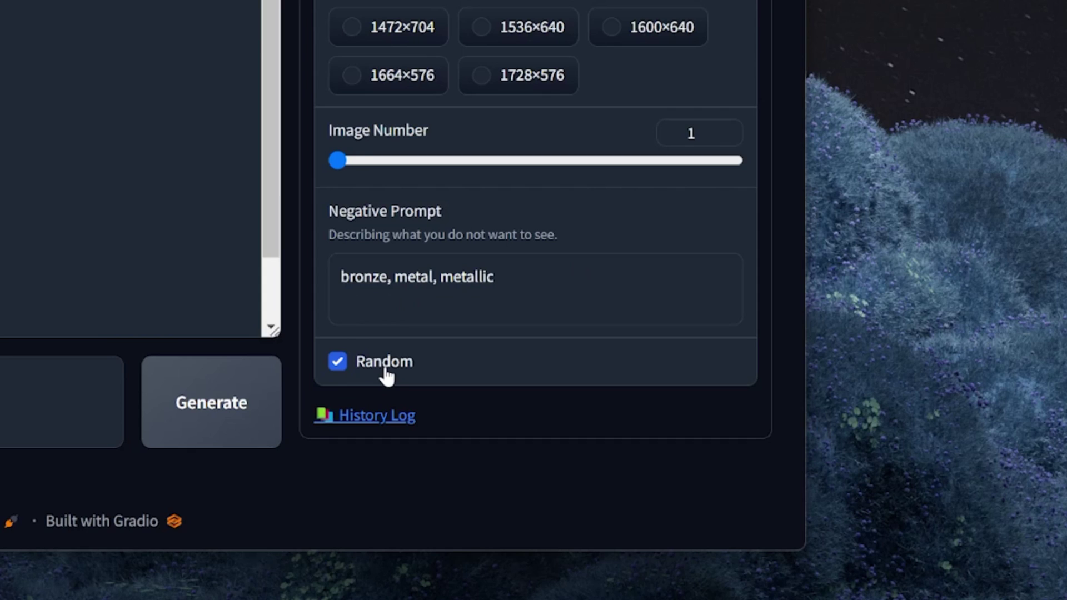
{"action": "left_click", "coordinate": [384, 364]}
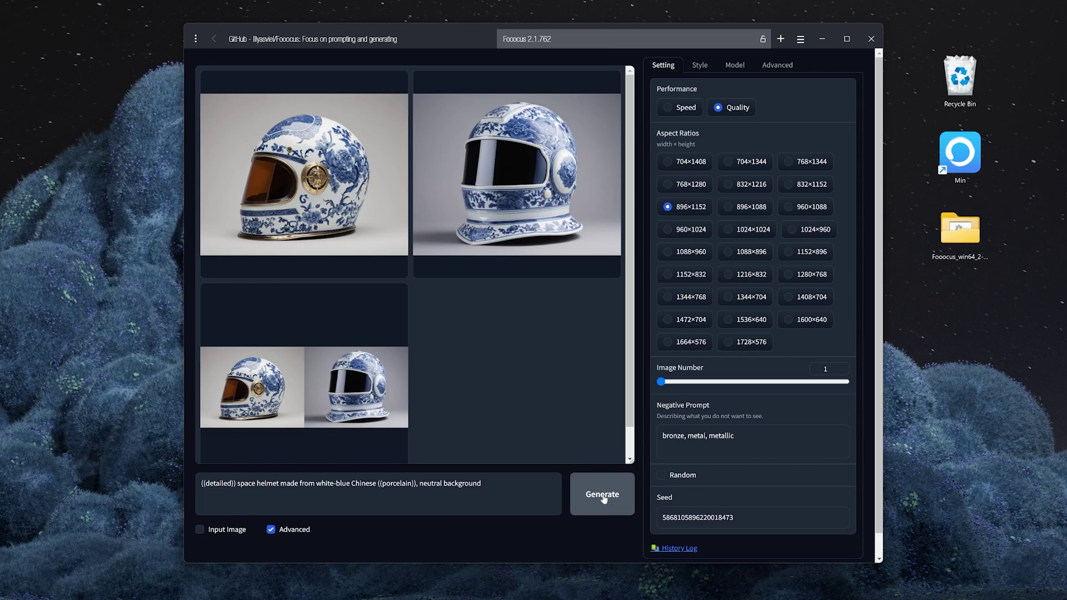
{"action": "left_click", "coordinate": [602, 496]}
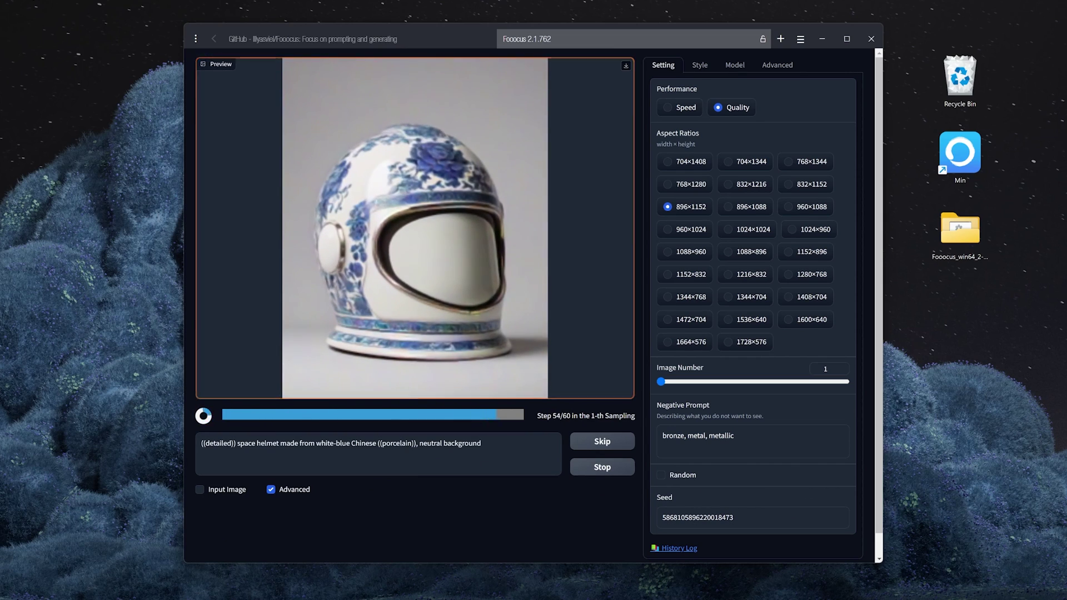
Enlarge the finished porcelain helmet image, then show the Style presets list.
{"action": "left_click", "coordinate": [285, 148]}
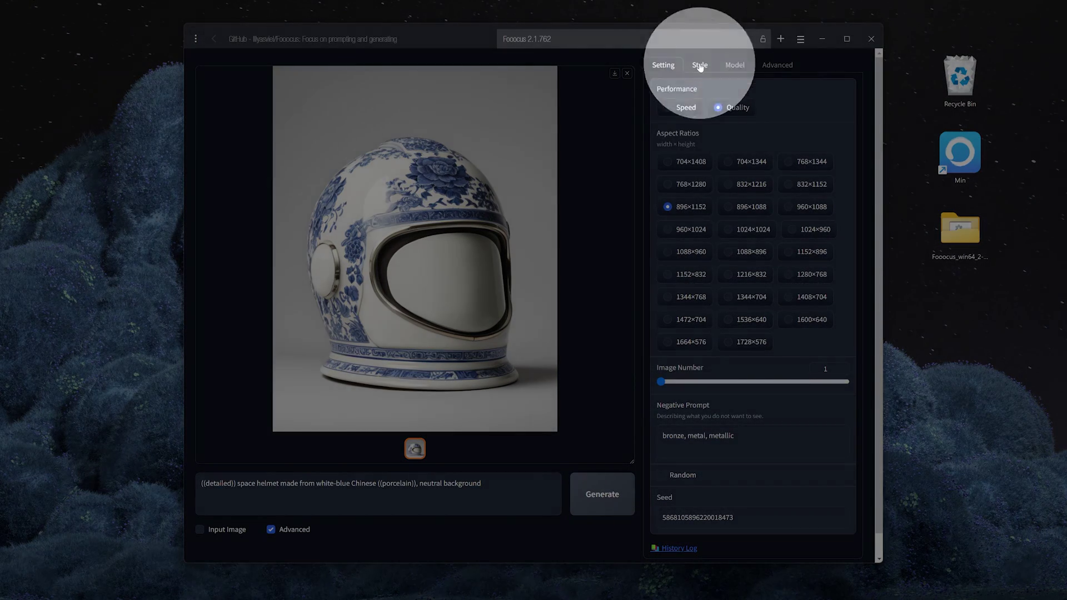
{"action": "left_click", "coordinate": [700, 67]}
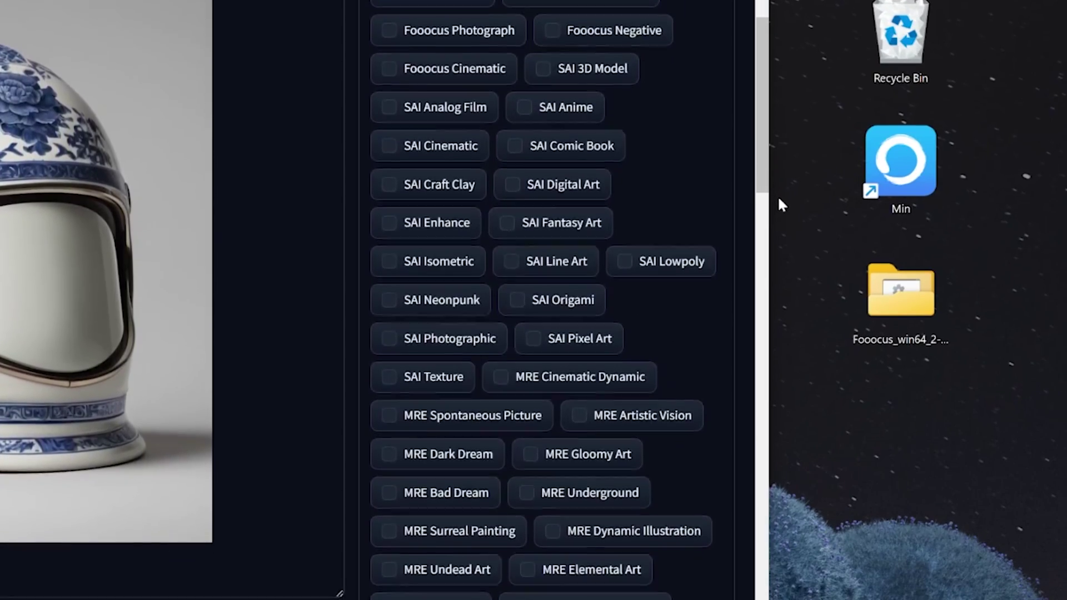
{"action": "scroll", "coordinate": [779, 199], "scroll_direction": "down", "scroll_amount": 10}
{"action": "scroll", "coordinate": [778, 198], "scroll_direction": "down", "scroll_amount": 10}
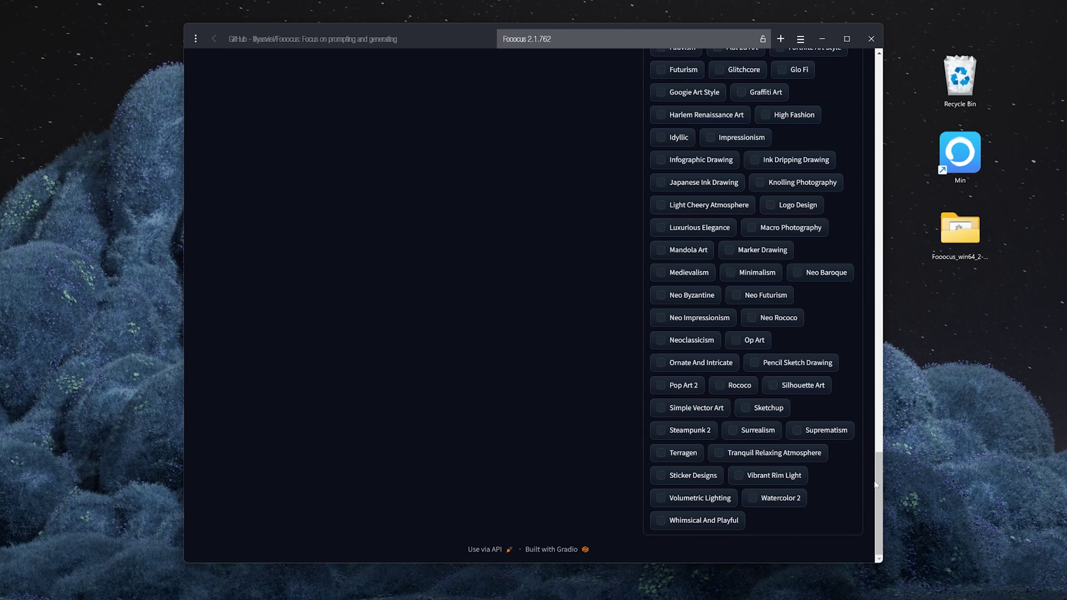
{"action": "left_click_drag", "start_coordinate": [876, 484], "coordinate": [894, 93]}
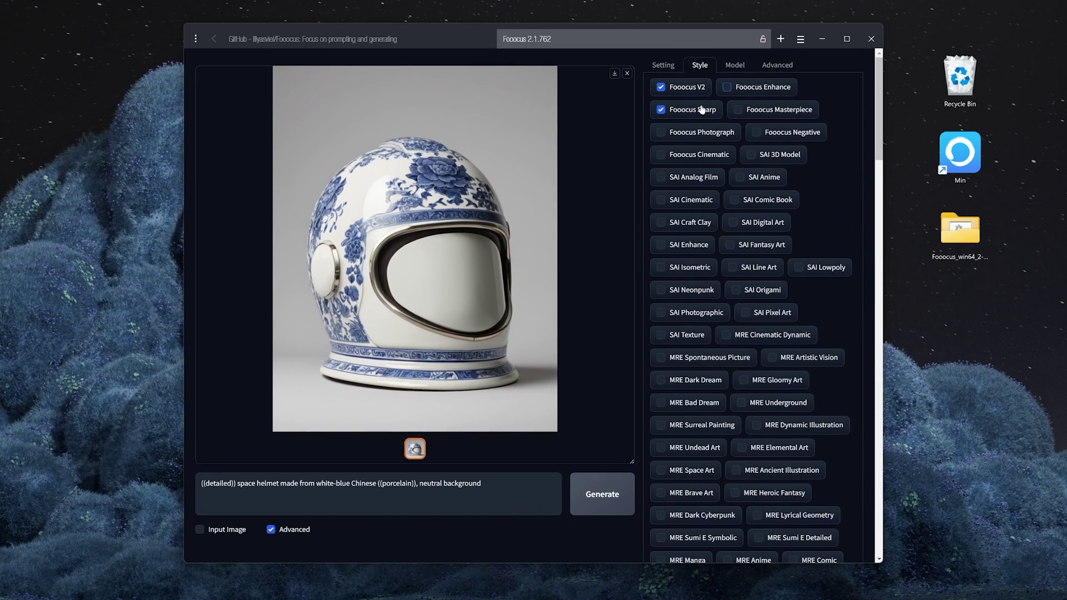
Turn off the Fooocus V2 and Fooocus Sharp styles and search the page for a style name.
{"action": "left_click", "coordinate": [702, 109]}
{"action": "left_click", "coordinate": [696, 90]}
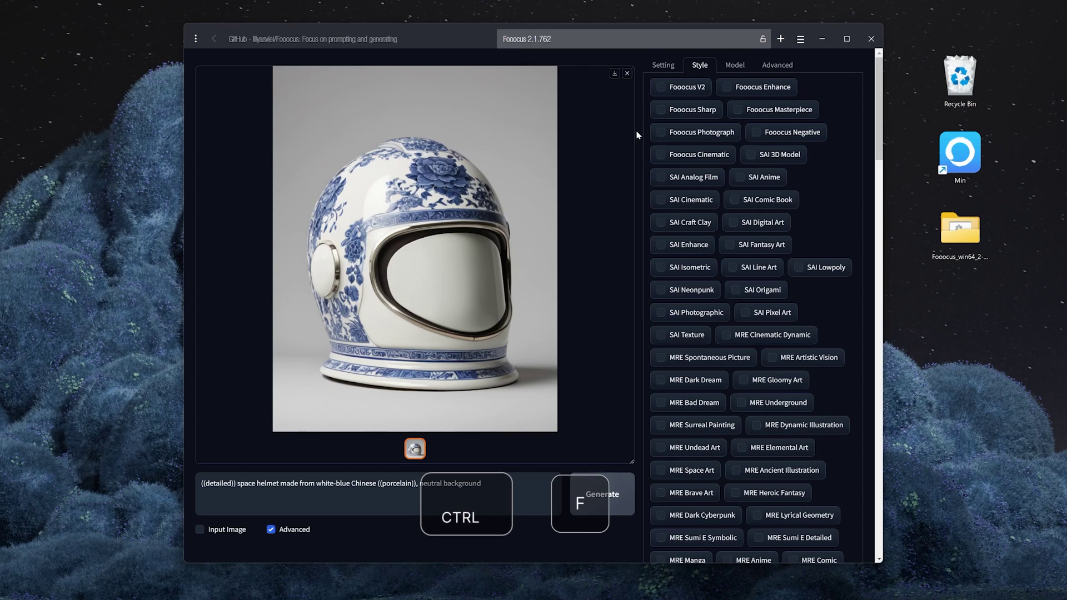
{"action": "key", "text": "ctrl+f"}
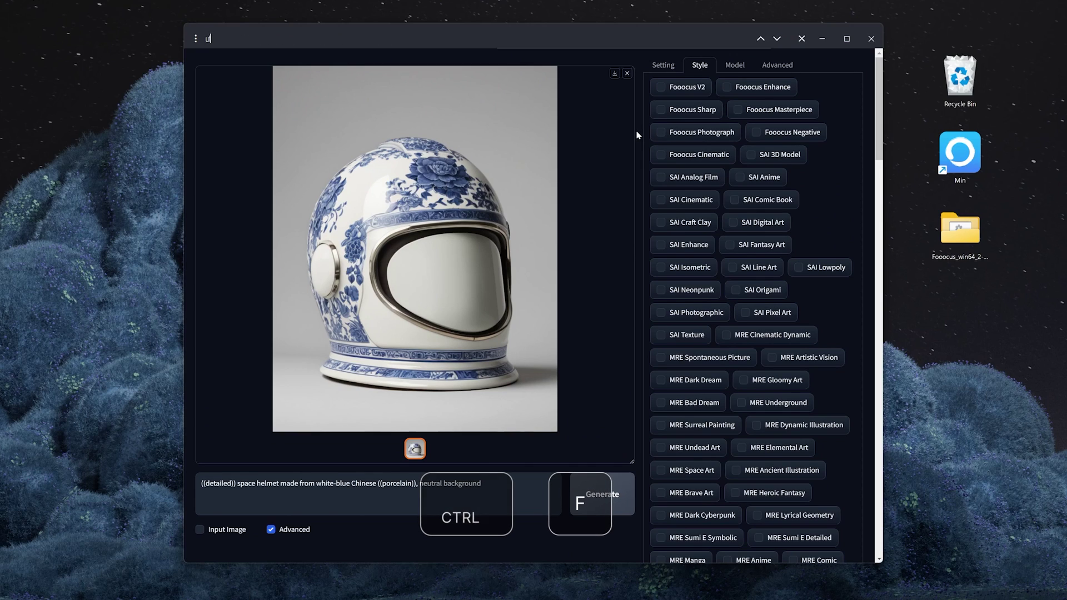
{"action": "type", "text": "fut"}
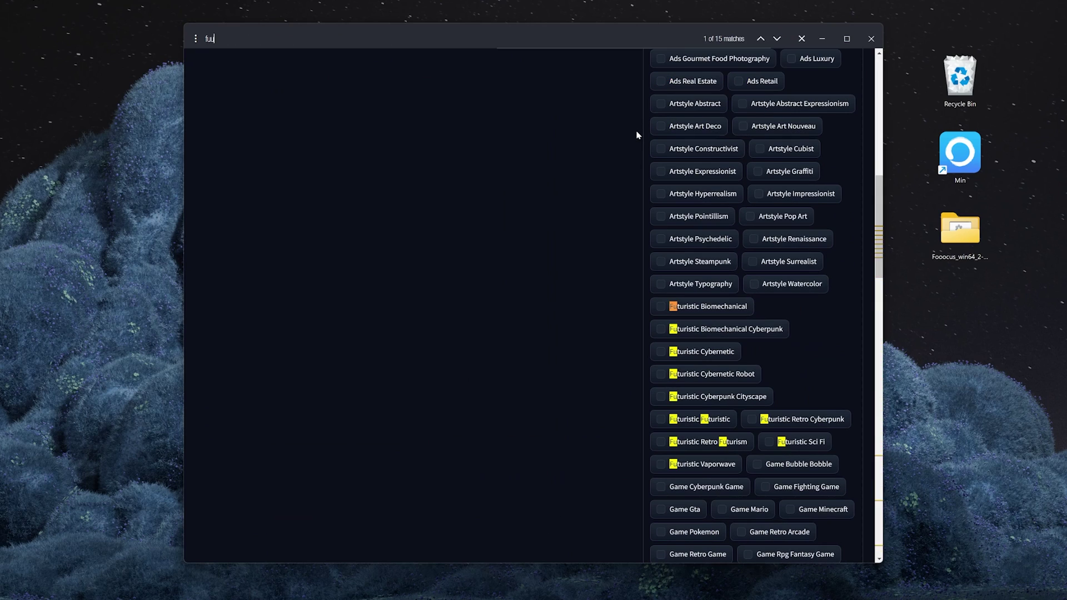
{"action": "type", "text": "ur"}
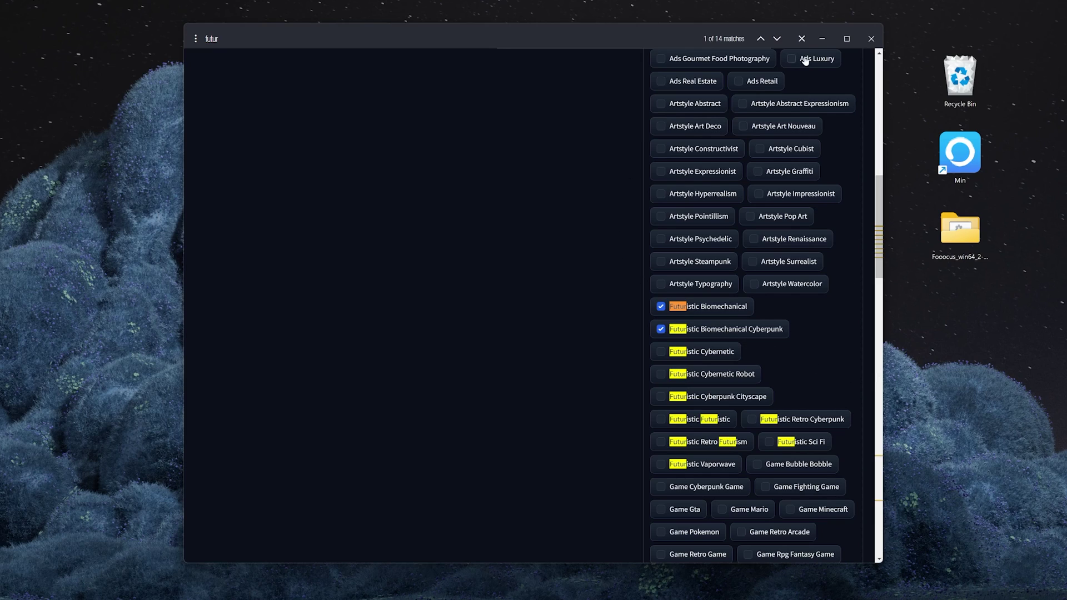
Generate a Futuristic Biomechanical helmet image and view it enlarged.
{"action": "left_click", "coordinate": [801, 39]}
{"action": "scroll", "coordinate": [834, 209], "scroll_direction": "up", "scroll_amount": 10}
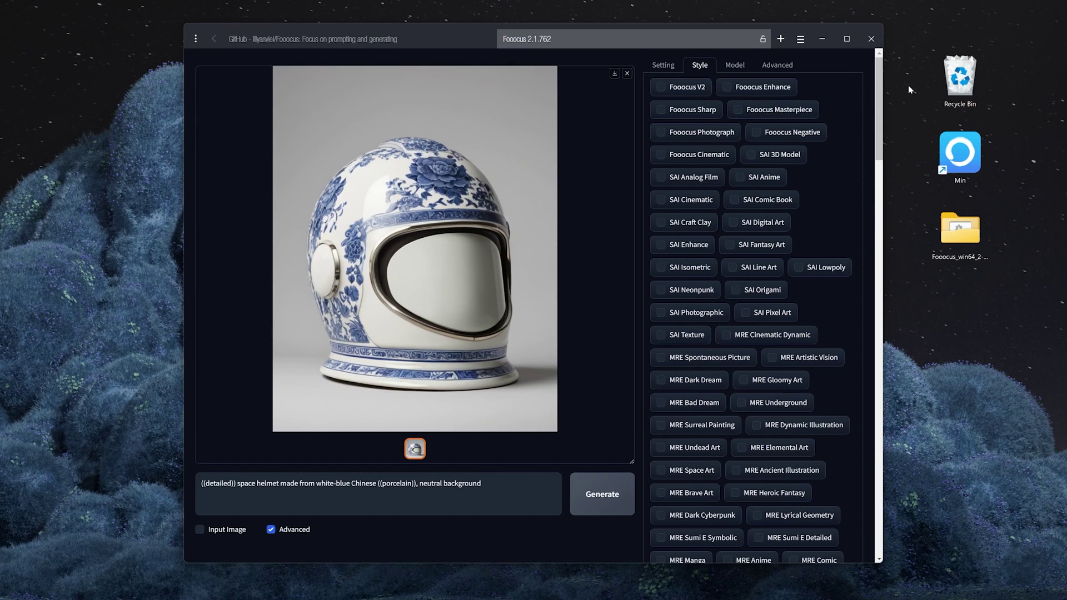
{"action": "left_click", "coordinate": [602, 494]}
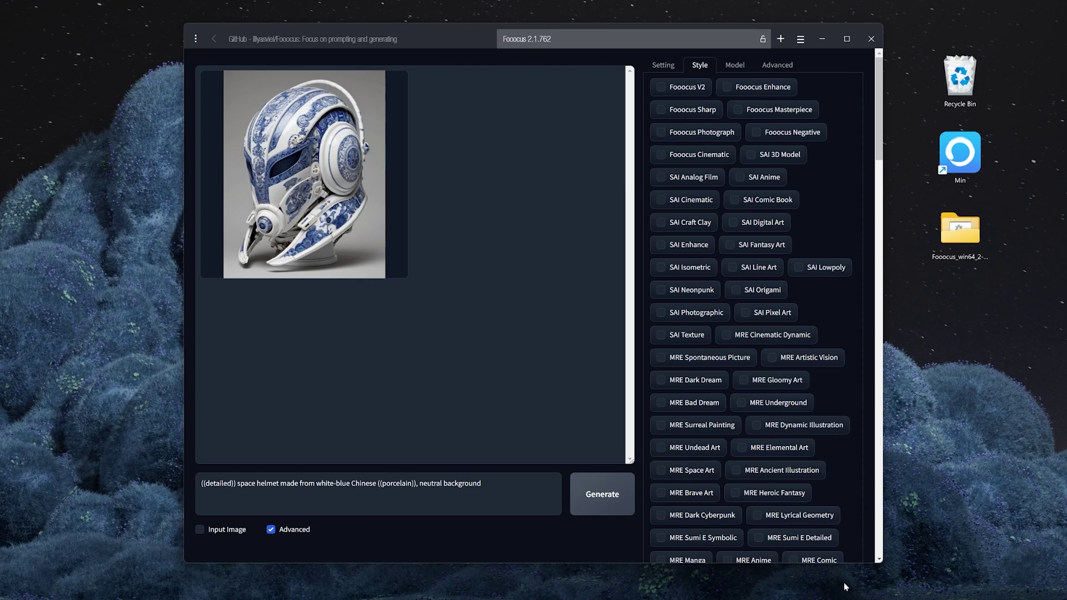
{"action": "left_click", "coordinate": [390, 262]}
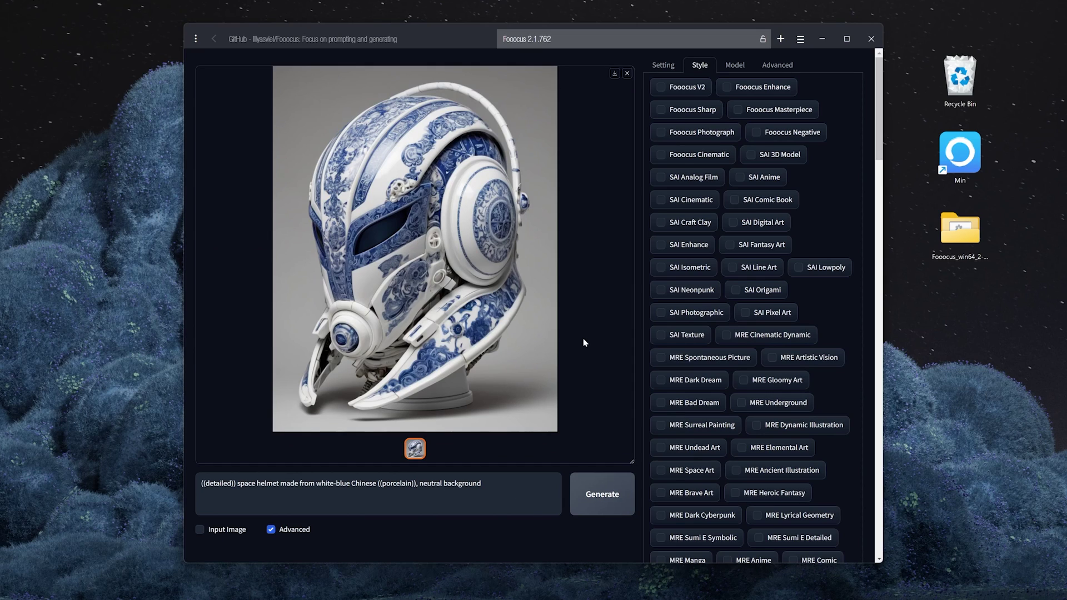
Go to the Advanced settings and select Guidance Scale 4 to replace it with 7.
{"action": "left_click", "coordinate": [737, 65]}
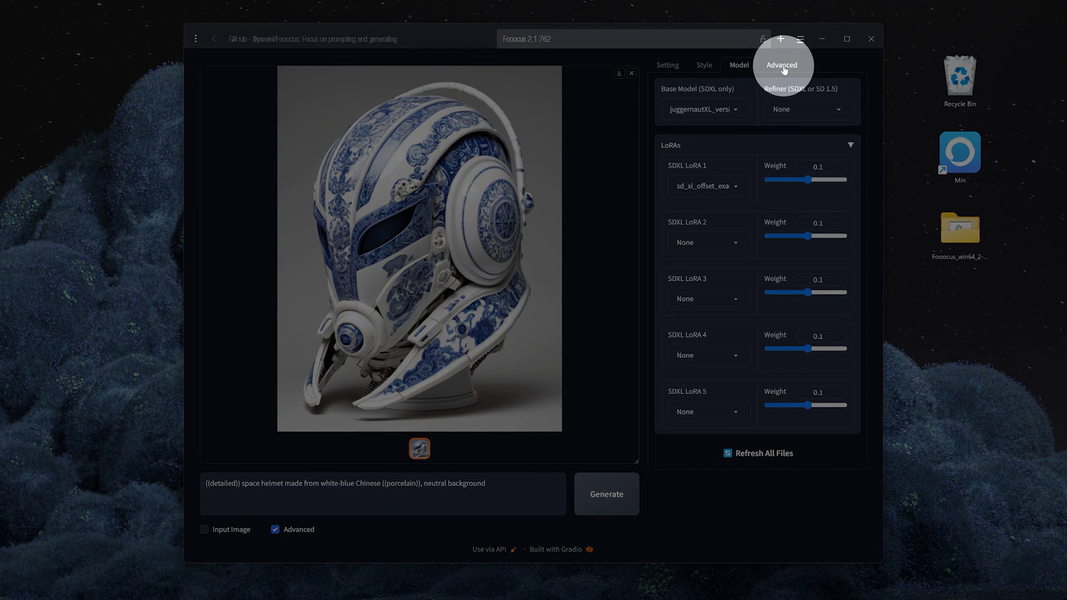
{"action": "left_click", "coordinate": [782, 65]}
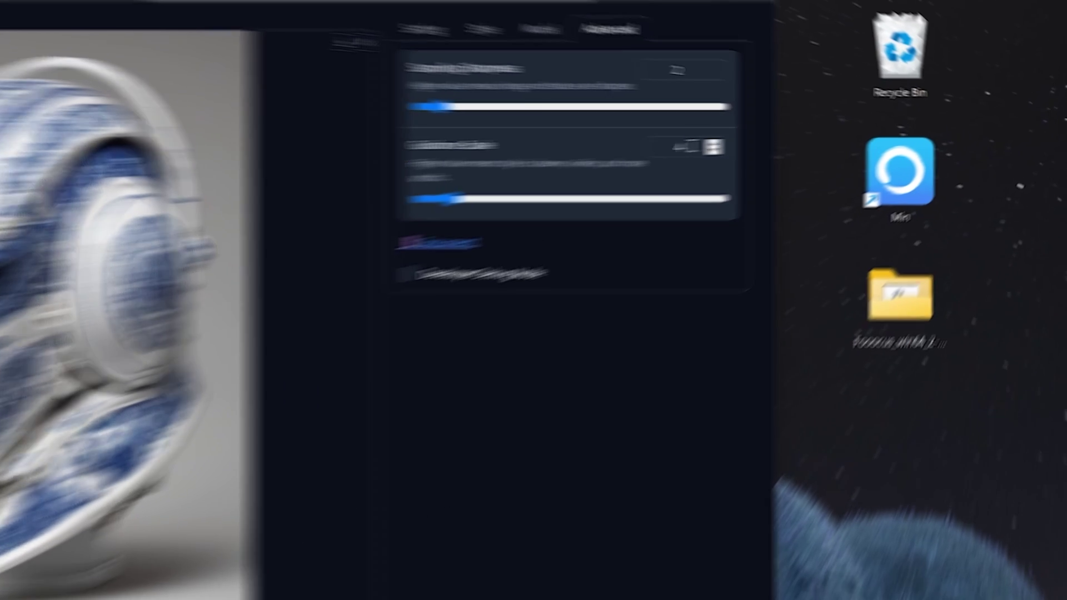
{"action": "double_click", "coordinate": [659, 148]}
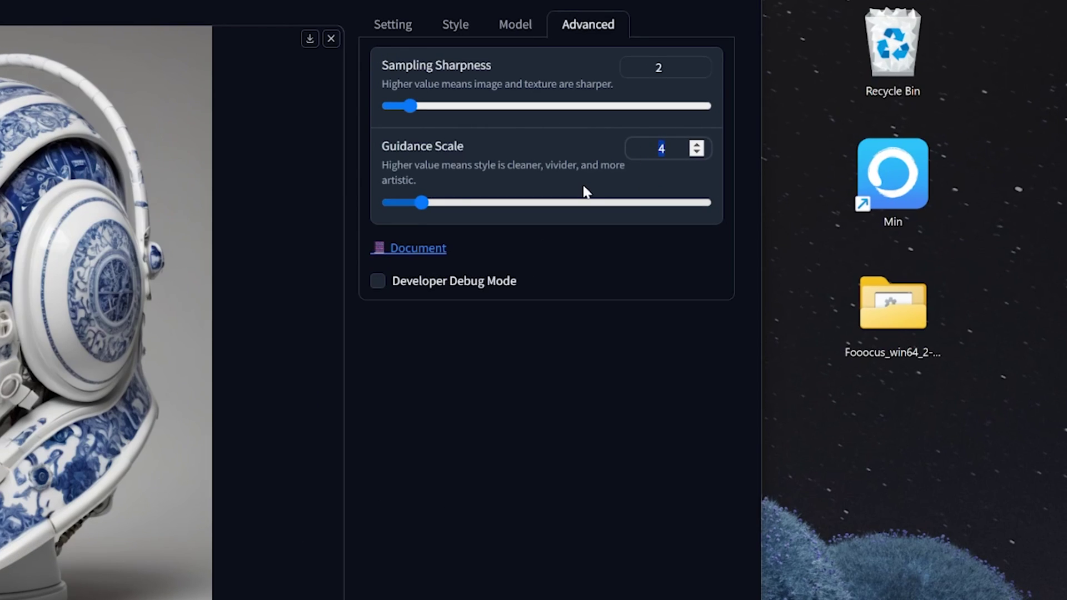
{"action": "type", "text": "7"}
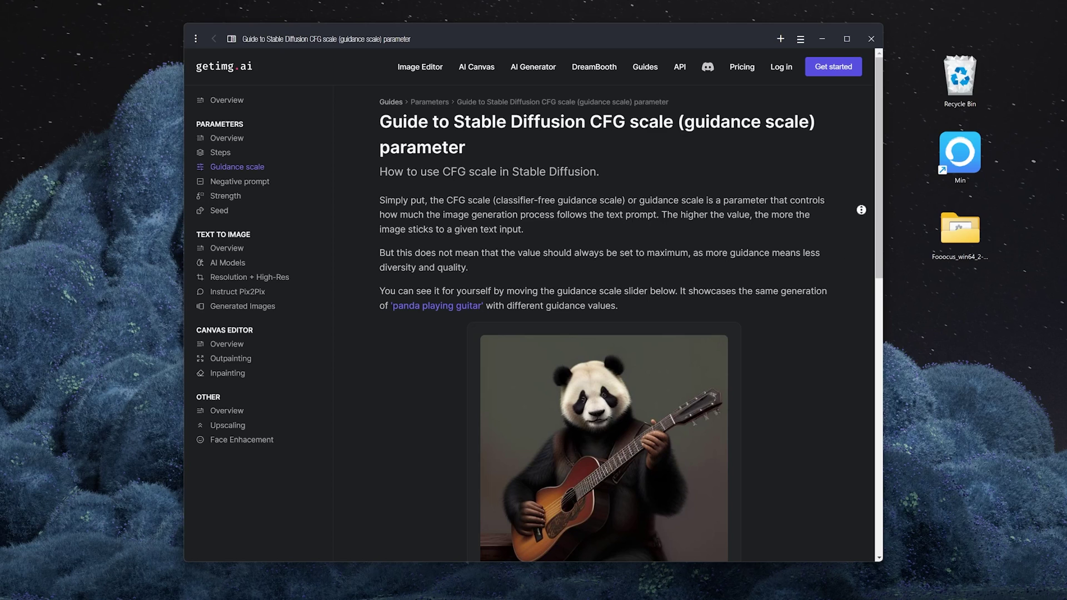
{"action": "scroll", "coordinate": [861, 210], "scroll_direction": "down", "scroll_amount": 3}
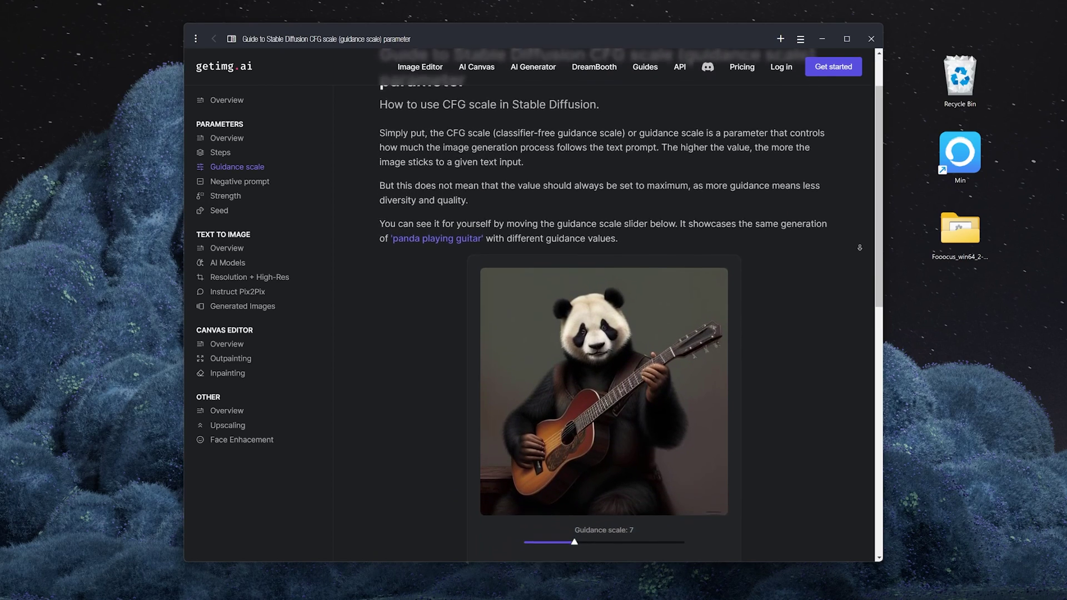
{"action": "scroll", "coordinate": [860, 247], "scroll_direction": "down", "scroll_amount": 5}
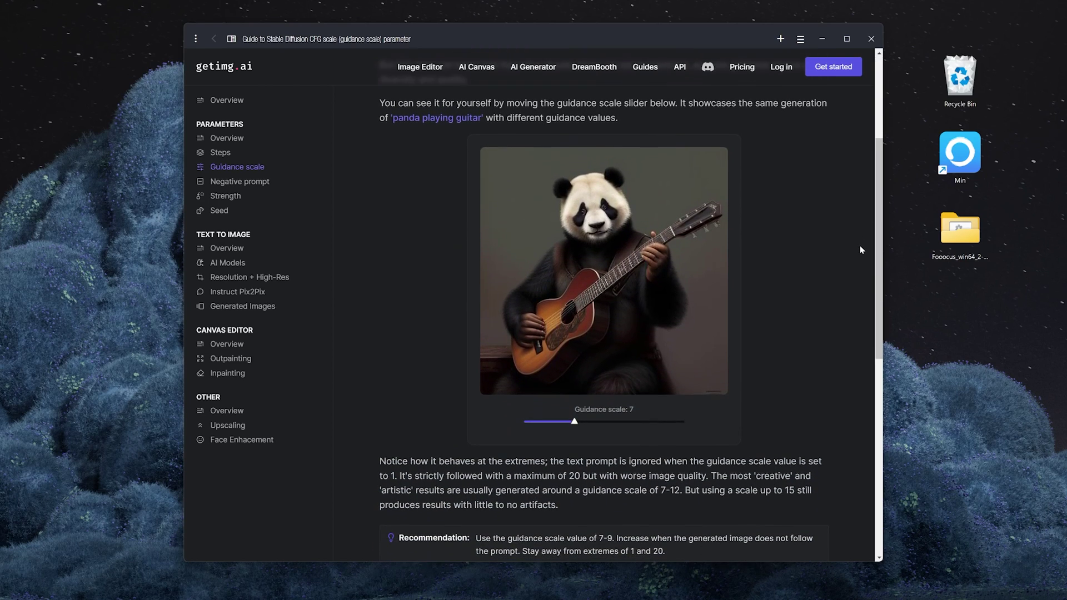
Move the panda-guitar example slider to guidance scale 4, then 20.
{"action": "left_click_drag", "start_coordinate": [574, 423], "coordinate": [549, 423]}
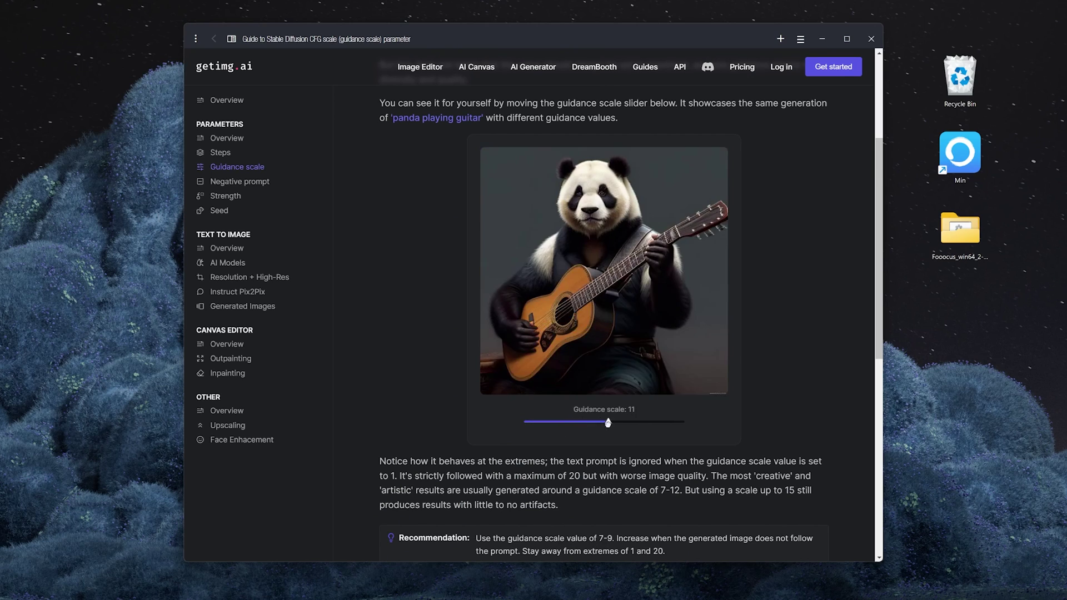
{"action": "mouse_move", "coordinate": [551, 425]}
{"action": "left_mouse_down"}
{"action": "mouse_move", "coordinate": [692, 423]}
{"action": "mouse_move", "coordinate": [523, 424]}
{"action": "mouse_move", "coordinate": [692, 423]}
{"action": "mouse_move", "coordinate": [552, 429]}
{"action": "left_mouse_up"}
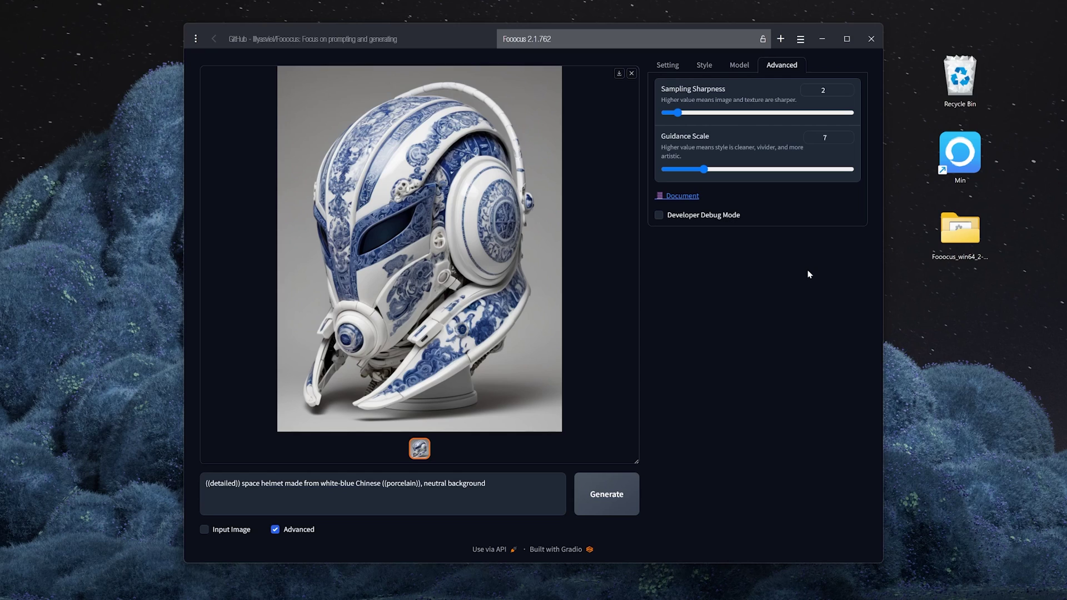
Browse Fooocus_win64_2-1-754 > Fooocus > outputs > 2023-10-30, then return to Fooocus.
{"action": "double_click", "coordinate": [967, 236]}
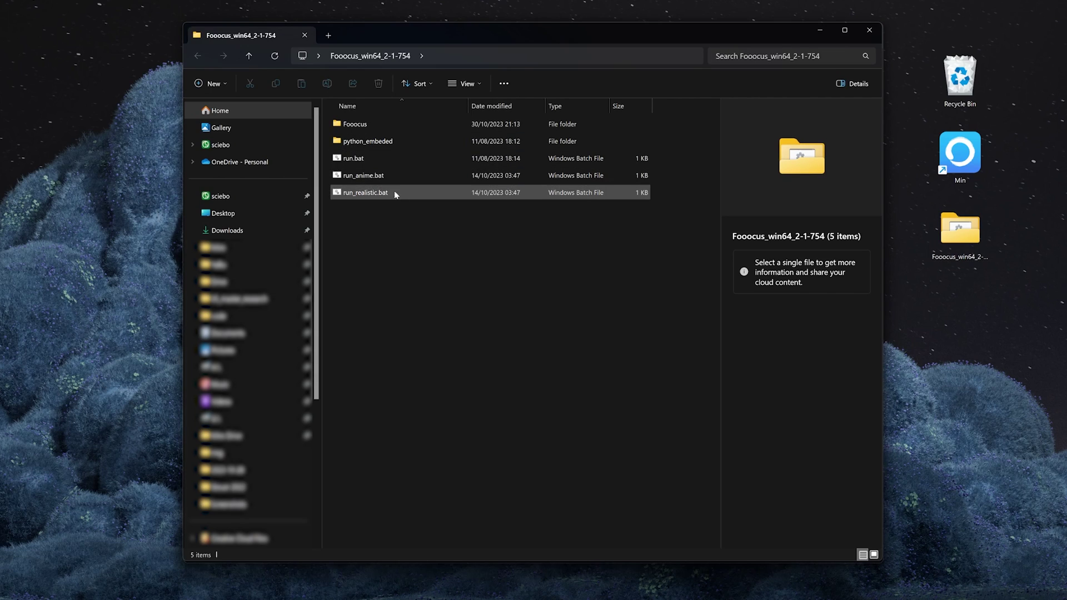
{"action": "double_click", "coordinate": [378, 122]}
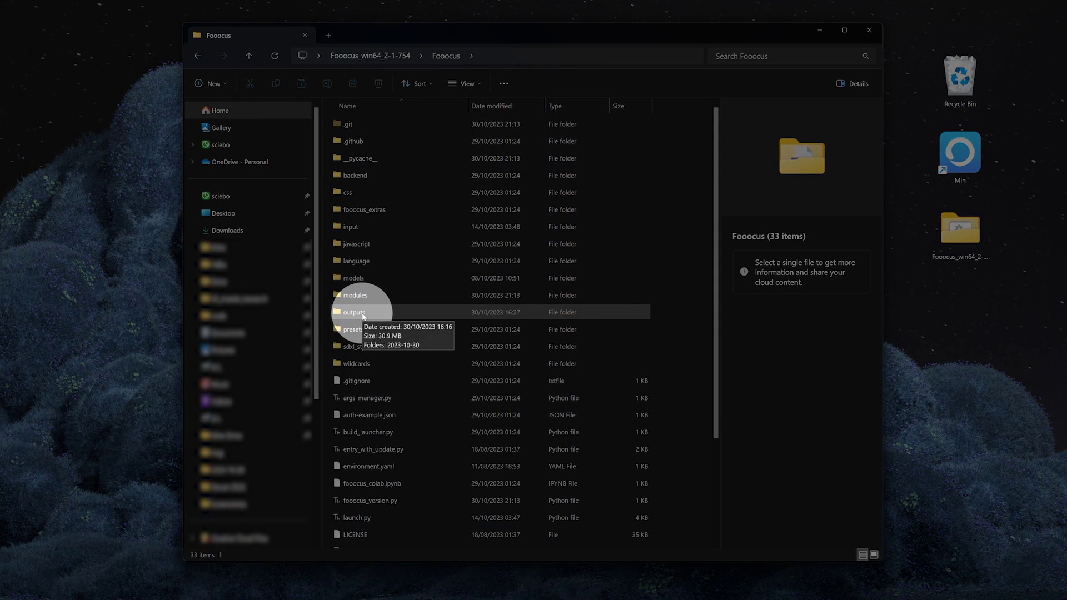
{"action": "double_click", "coordinate": [361, 312]}
{"action": "double_click", "coordinate": [362, 121]}
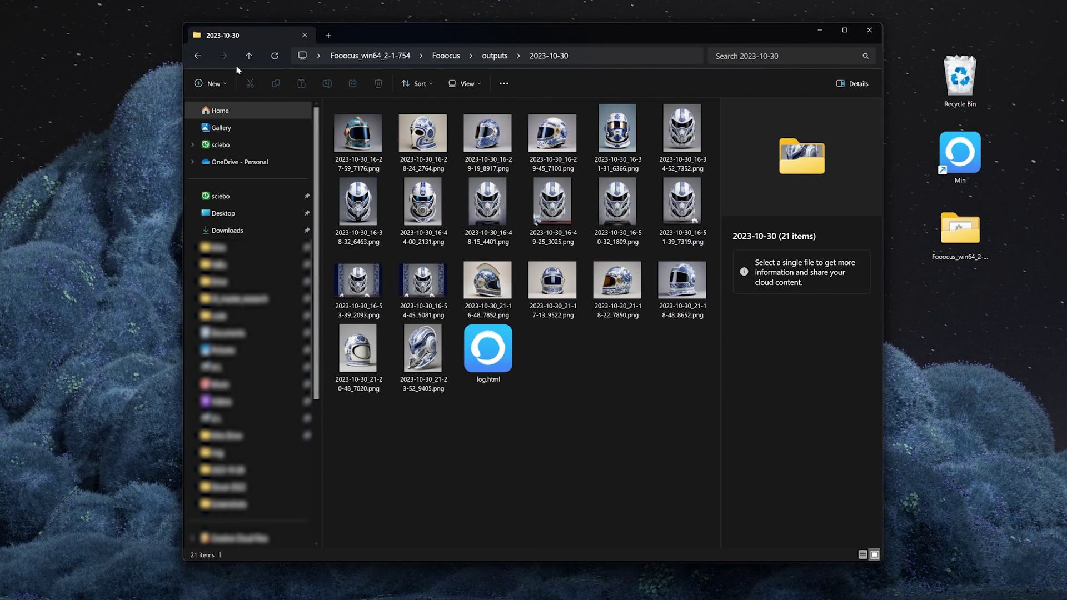
{"action": "key", "text": "alt+Left"}
{"action": "key", "text": "alt+Left"}
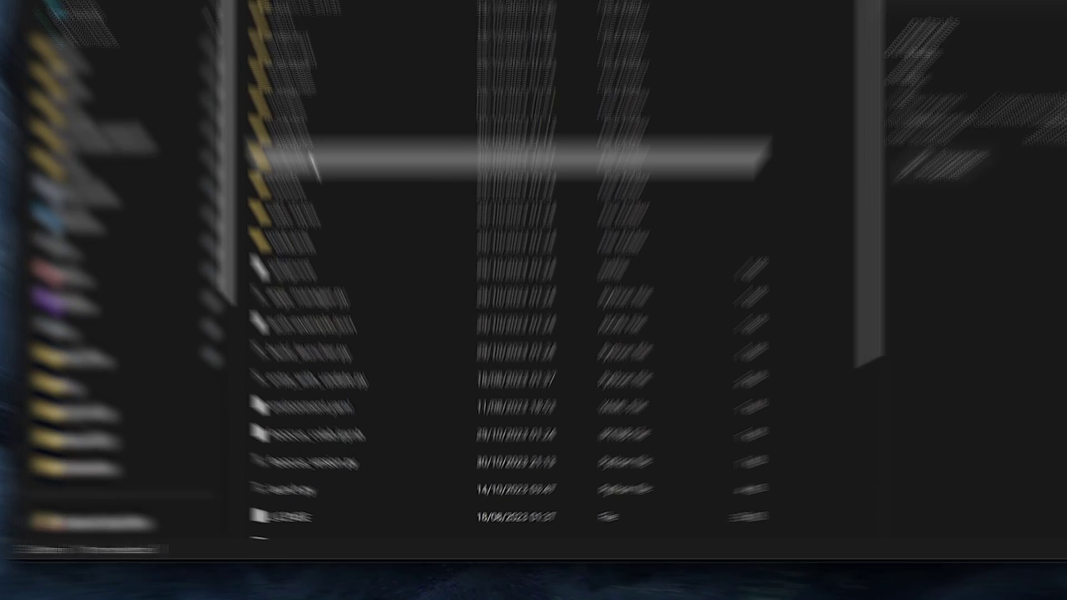
Create a shortcut to the outputs folder.
{"action": "right_click", "coordinate": [371, 315]}
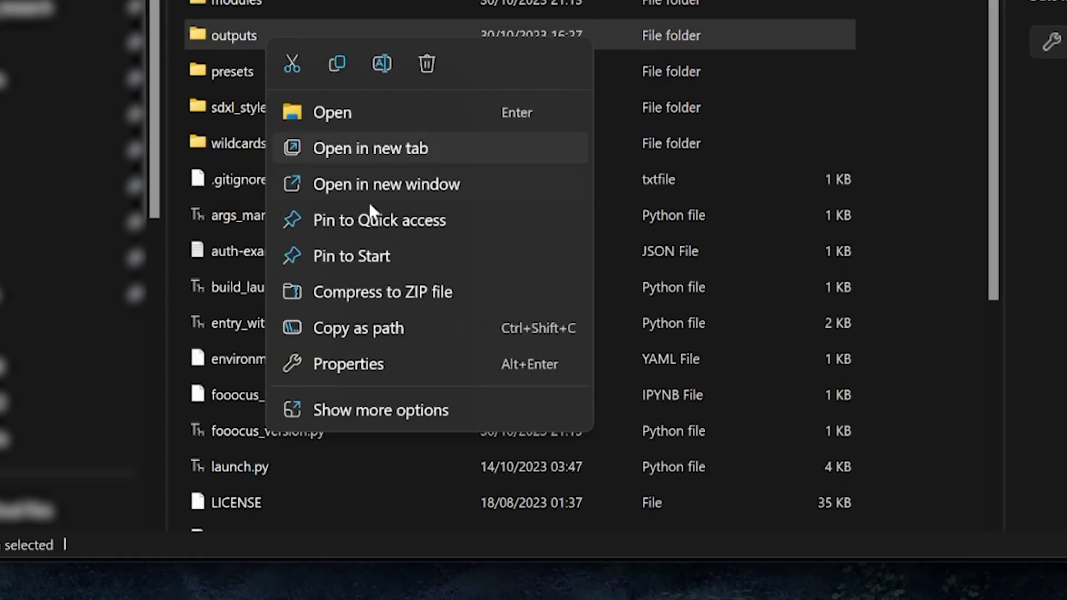
{"action": "left_click", "coordinate": [406, 409]}
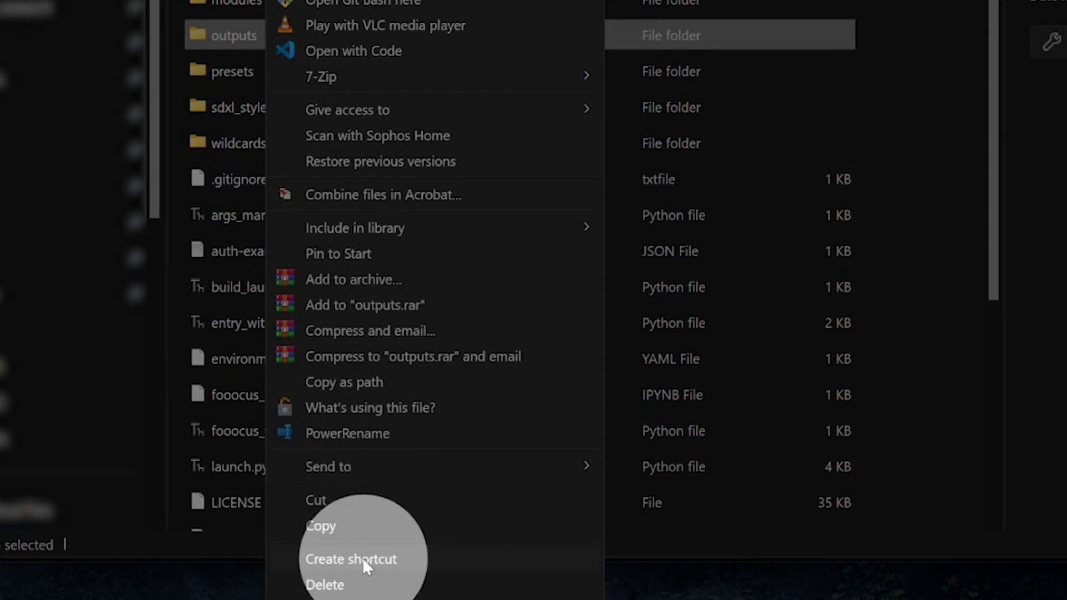
{"action": "left_click", "coordinate": [382, 558]}
Move the shortcut to Fooocus_win64_2-1-754, rename it 'outputs', and open it.
{"action": "key", "text": "ctrl+x"}
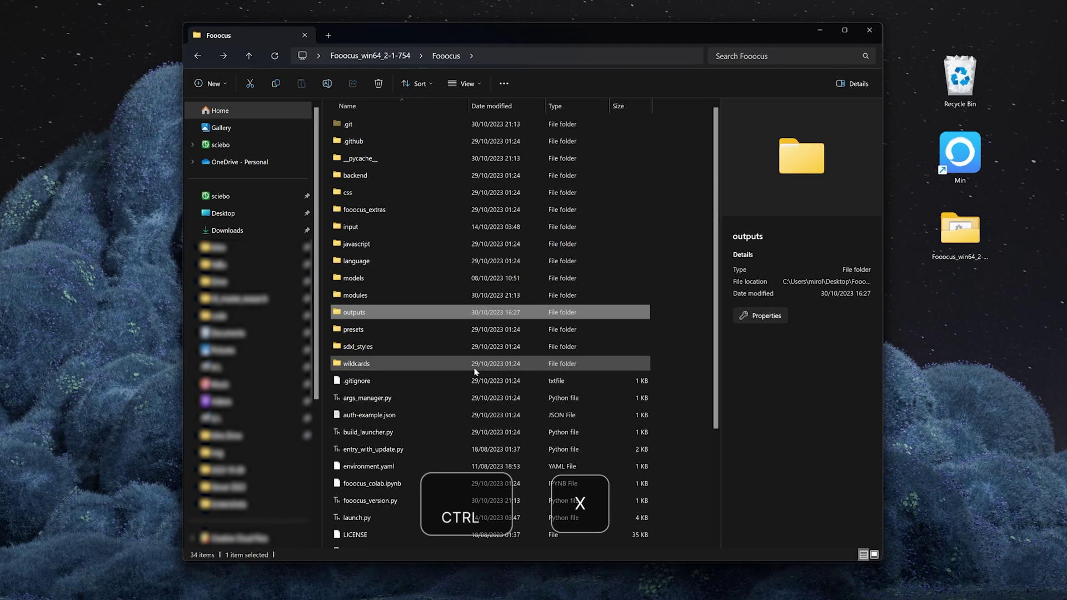
{"action": "left_click", "coordinate": [458, 422]}
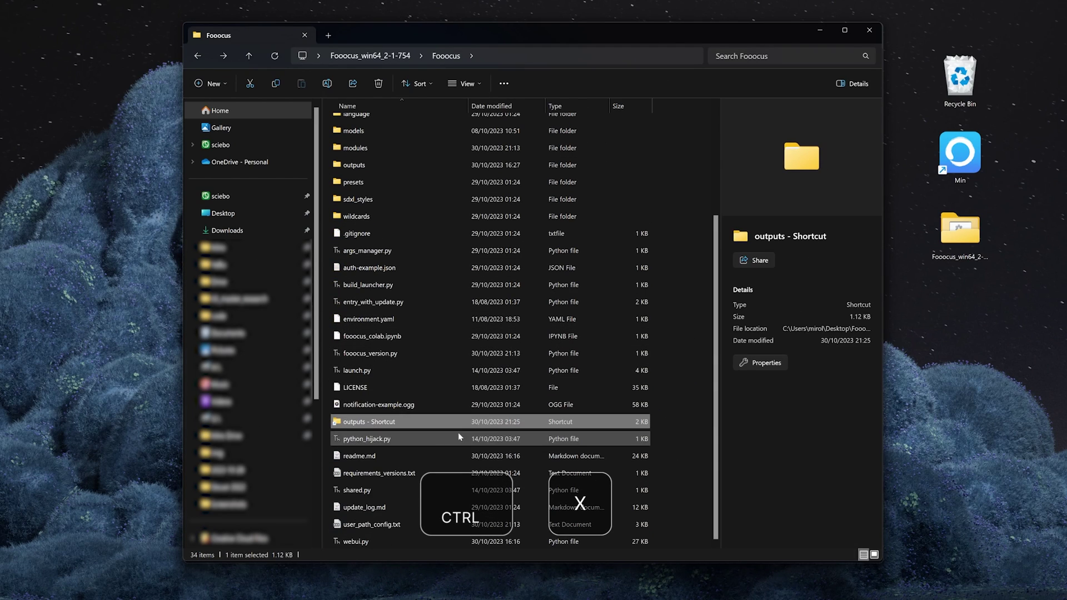
{"action": "left_click", "coordinate": [198, 56]}
{"action": "key", "text": "ctrl+v"}
{"action": "left_click", "coordinate": [393, 209]}
{"action": "key", "text": "BackSpace"}
{"action": "key", "text": "BackSpace"}
{"action": "key", "text": "BackSpace"}
{"action": "key", "text": "Return"}
{"action": "double_click", "coordinate": [403, 210]}
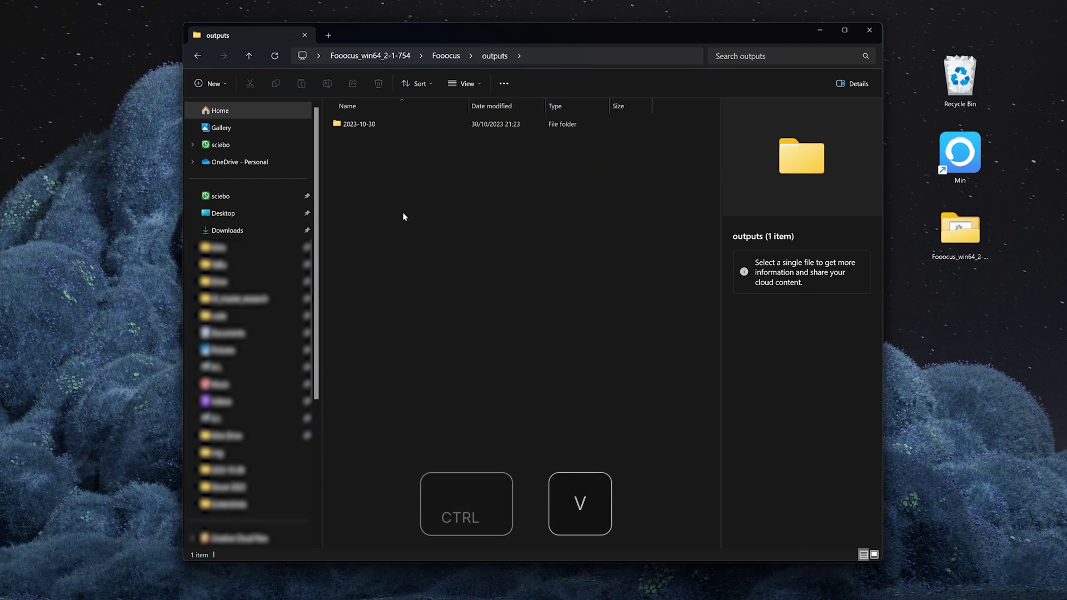
In the 2023-10-30 folder, select the latest helmet PNG and open log.html.
{"action": "double_click", "coordinate": [399, 123]}
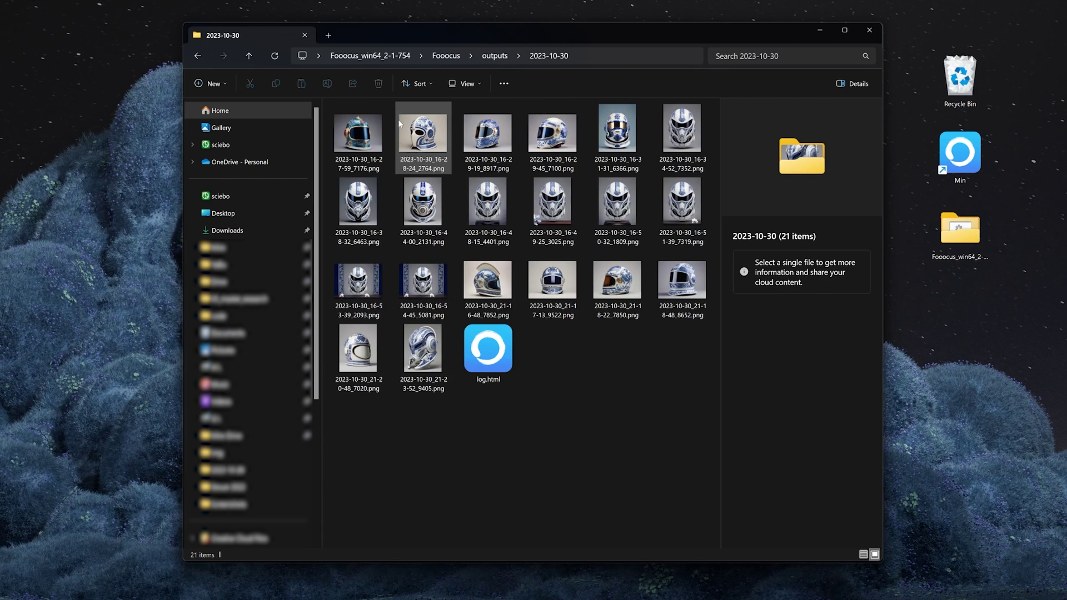
{"action": "left_click", "coordinate": [417, 359]}
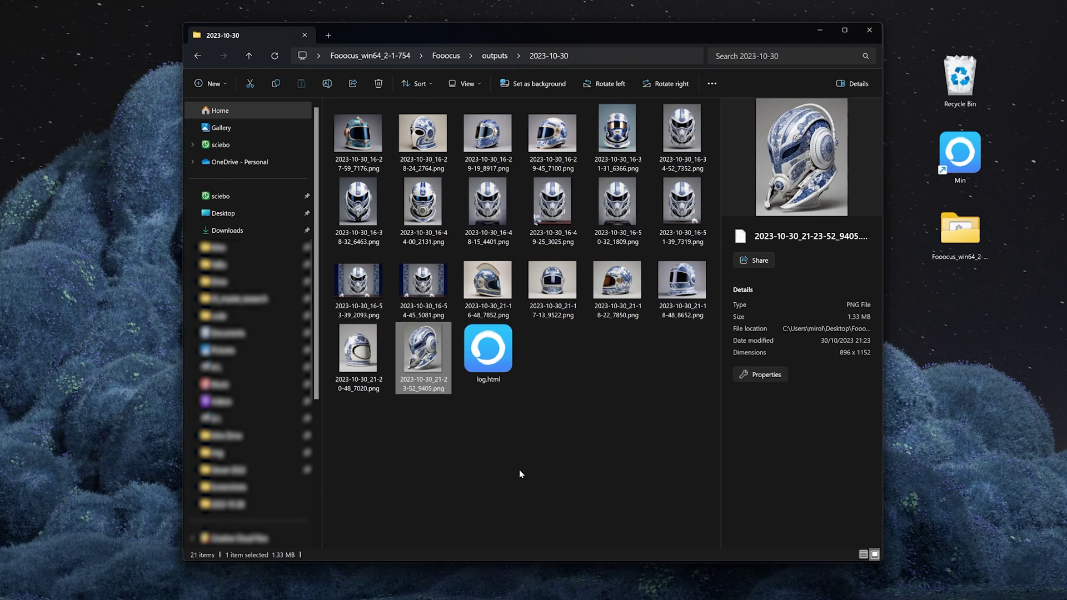
{"action": "double_click", "coordinate": [489, 350]}
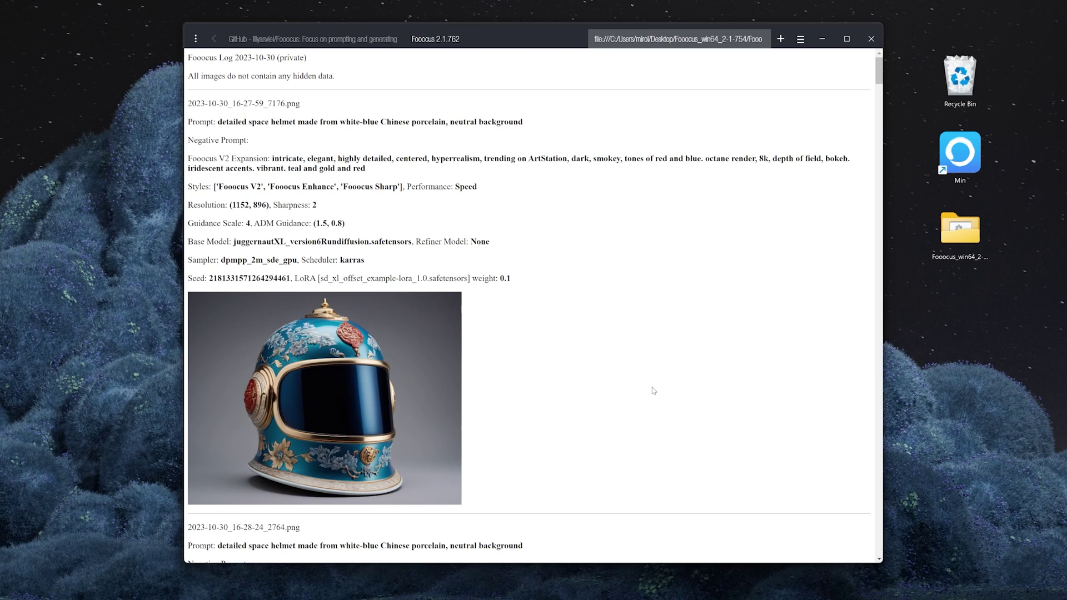
Autoscroll through the log's helmet entries, then close the log tab.
{"action": "middle_click", "coordinate": [871, 82]}
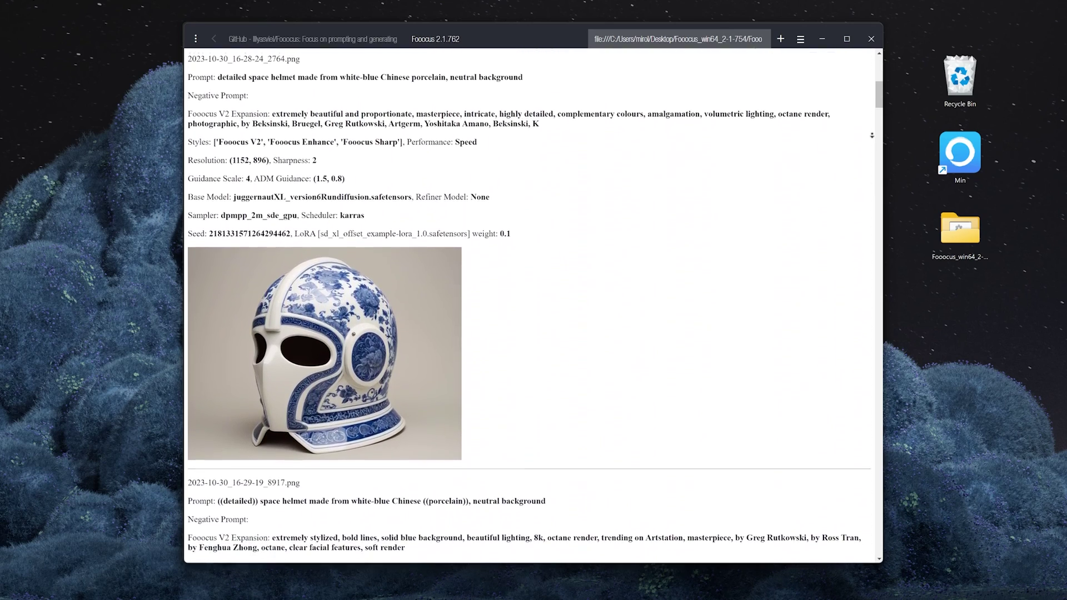
{"action": "key", "text": "ctrl+w"}
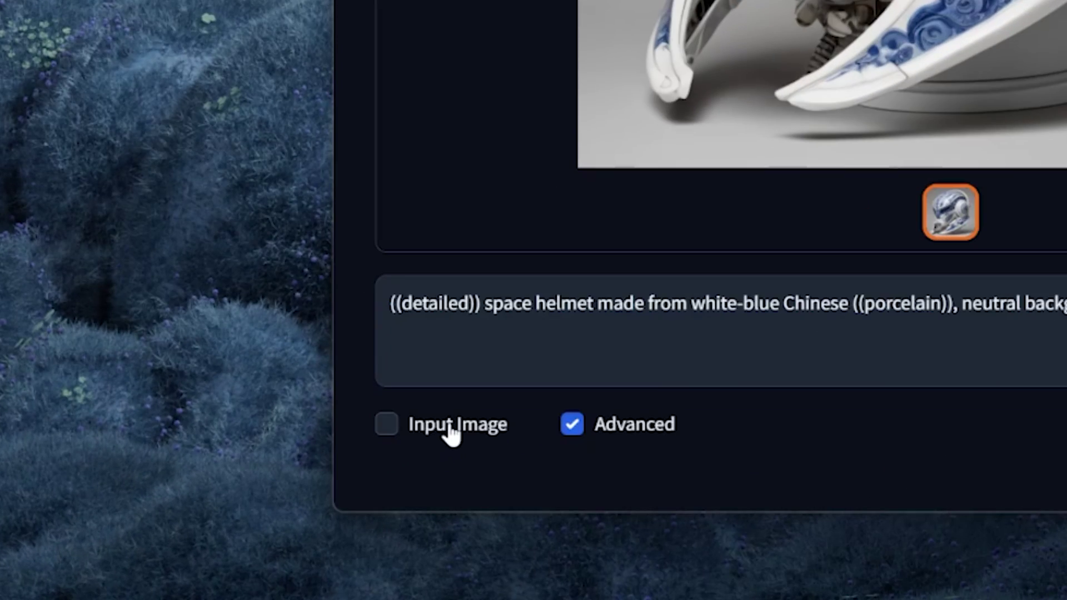
Enable Input Image and load the latest helmet PNG from File Explorer.
{"action": "left_click", "coordinate": [229, 533]}
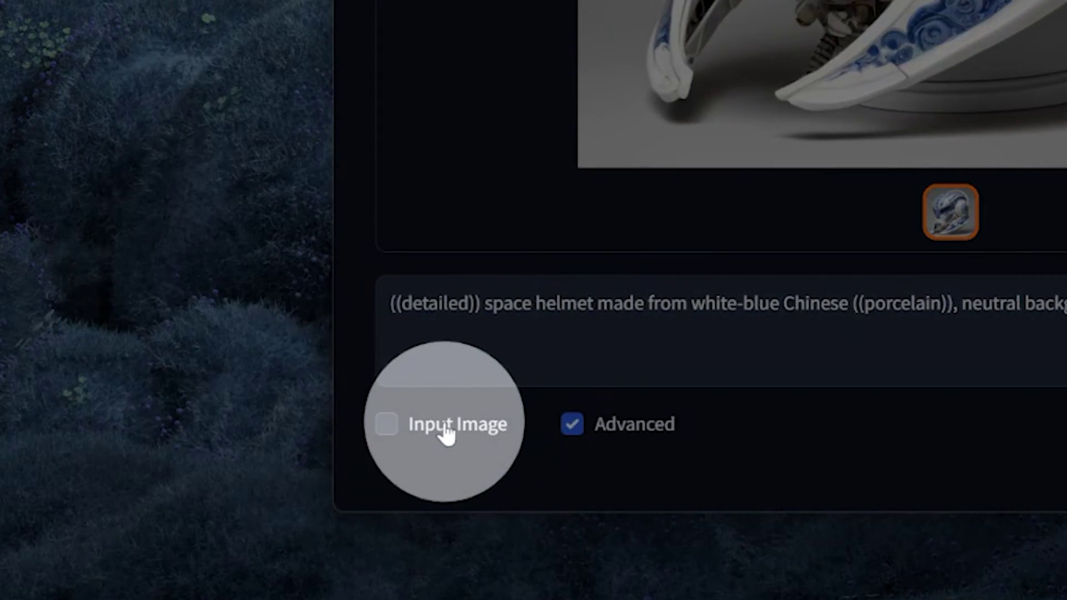
{"action": "left_click", "coordinate": [451, 432]}
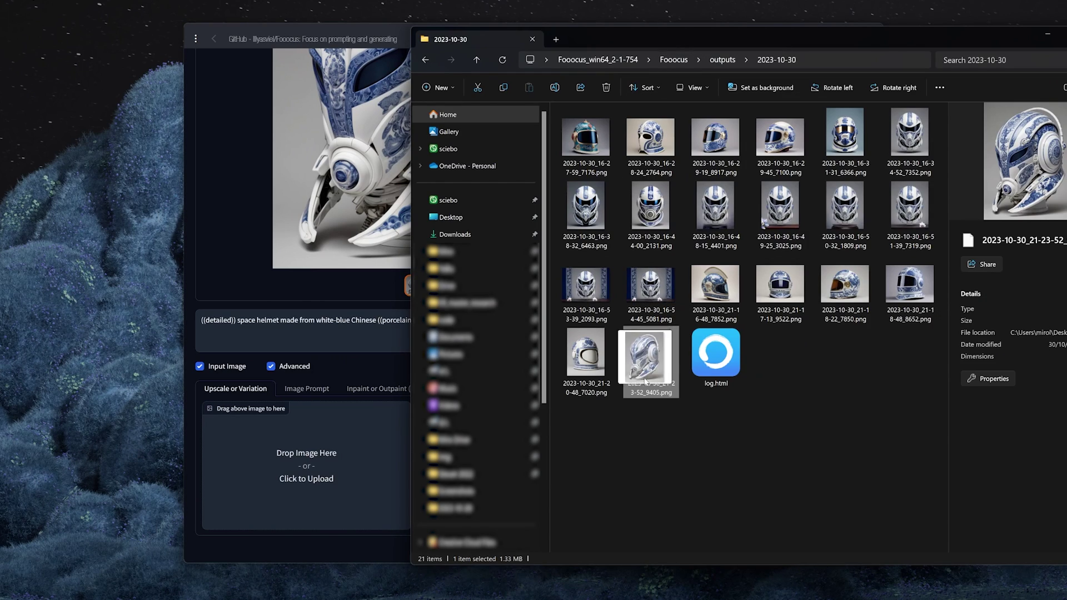
{"action": "left_click_drag", "start_coordinate": [643, 356], "coordinate": [334, 454]}
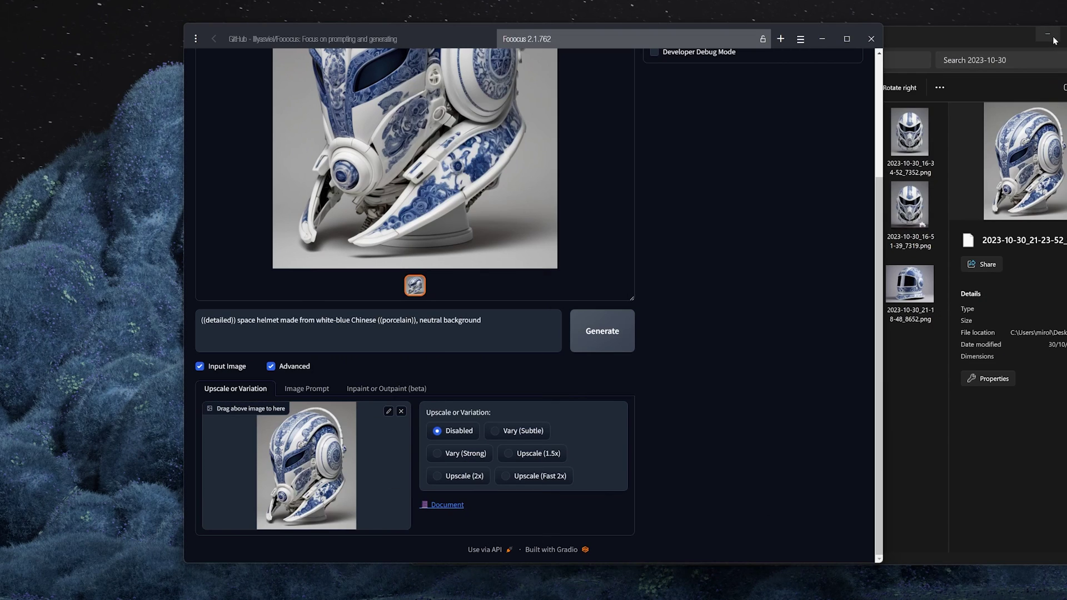
{"action": "left_click", "coordinate": [1048, 39]}
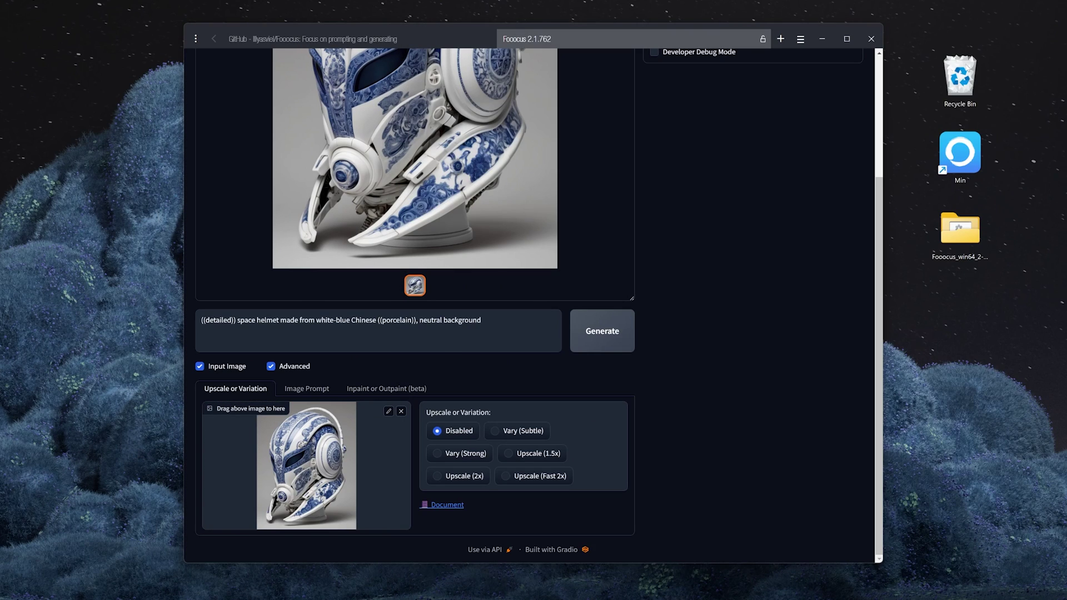
Generate a Vary (Strong) variation with a random seed and preview it.
{"action": "left_click", "coordinate": [482, 456]}
{"action": "scroll", "coordinate": [611, 335], "scroll_direction": "up", "scroll_amount": 3}
{"action": "left_click", "coordinate": [674, 65]}
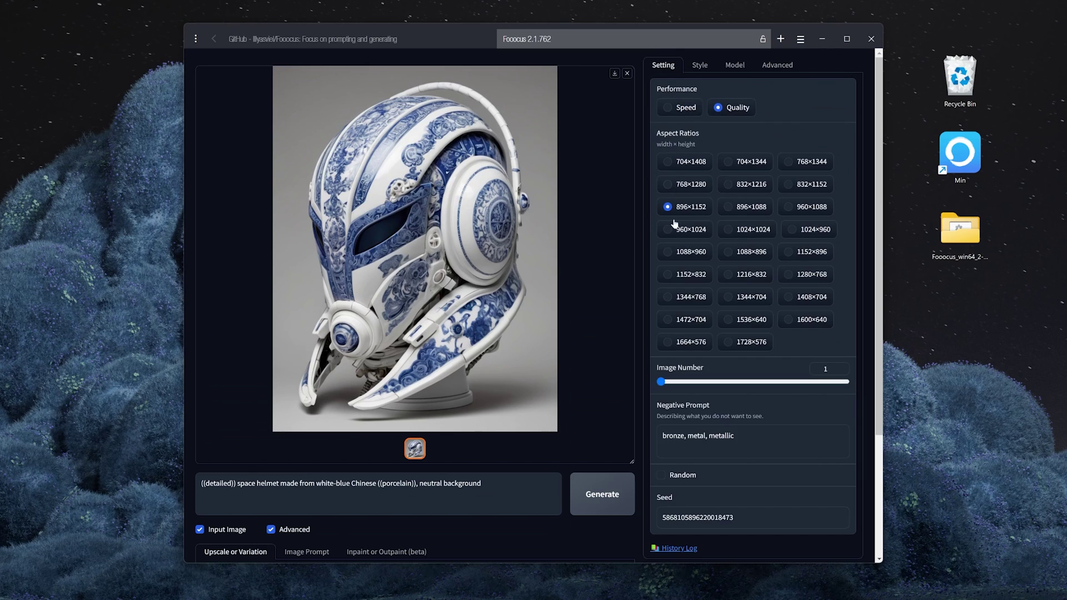
{"action": "left_click", "coordinate": [661, 475]}
{"action": "scroll", "coordinate": [691, 418], "scroll_direction": "down", "scroll_amount": 2}
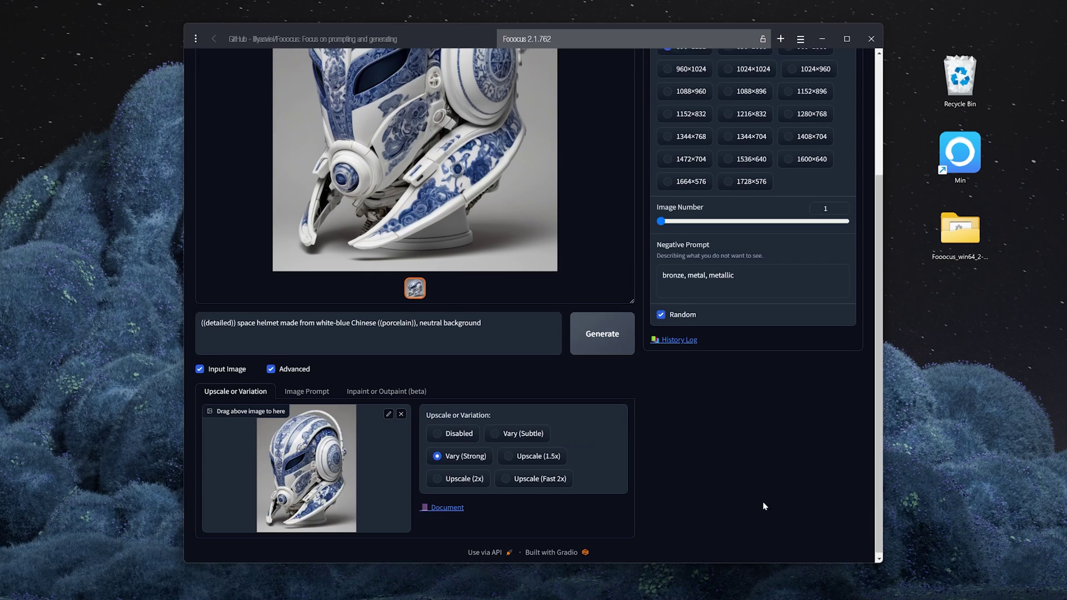
{"action": "left_click", "coordinate": [603, 335]}
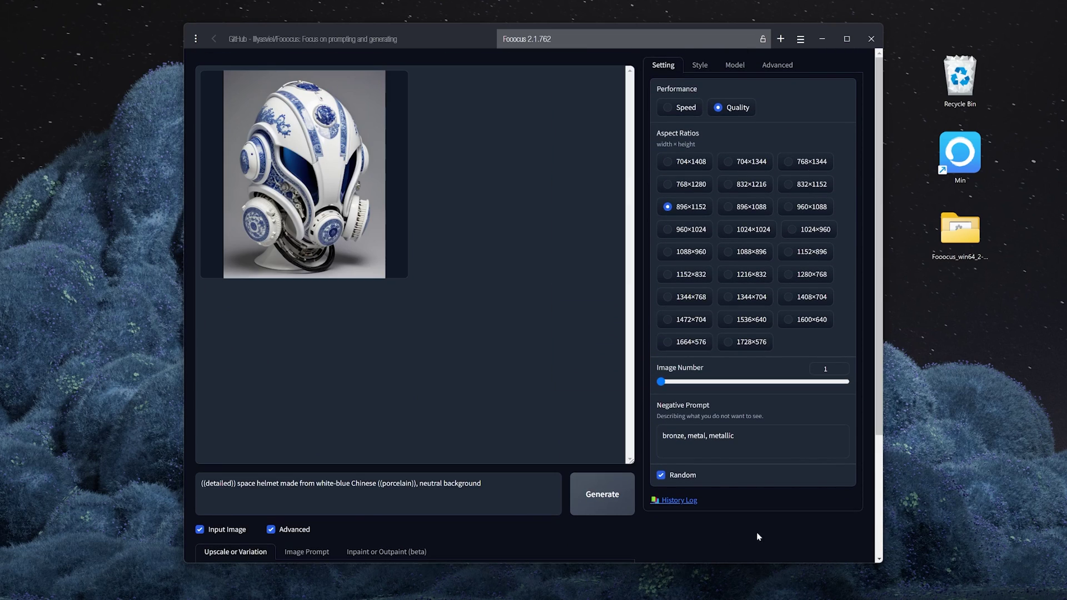
{"action": "left_click", "coordinate": [322, 247]}
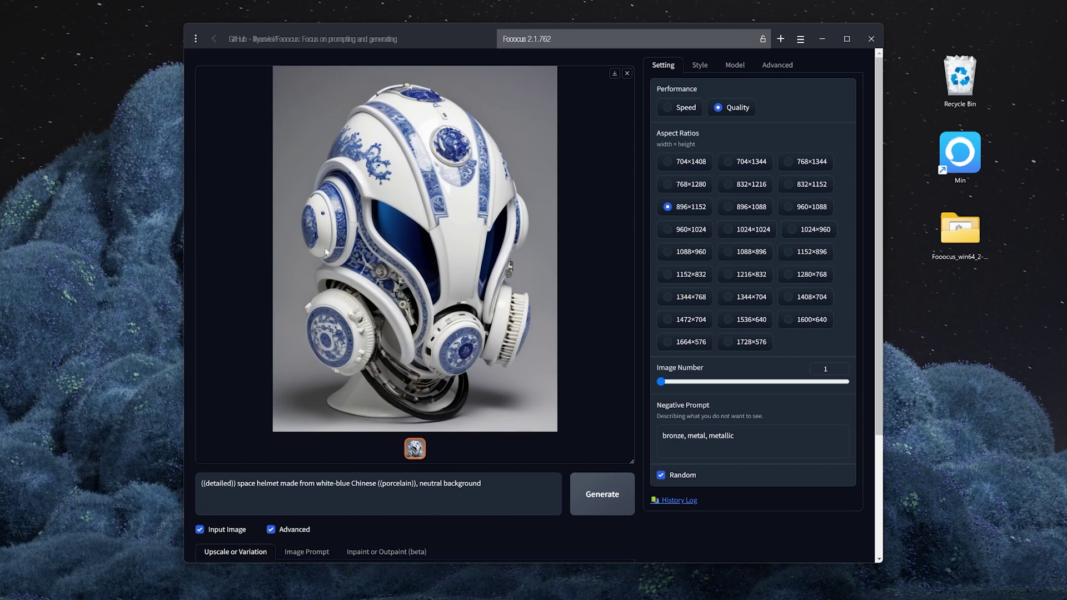
{"action": "scroll", "coordinate": [645, 394], "scroll_direction": "down", "scroll_amount": 2}
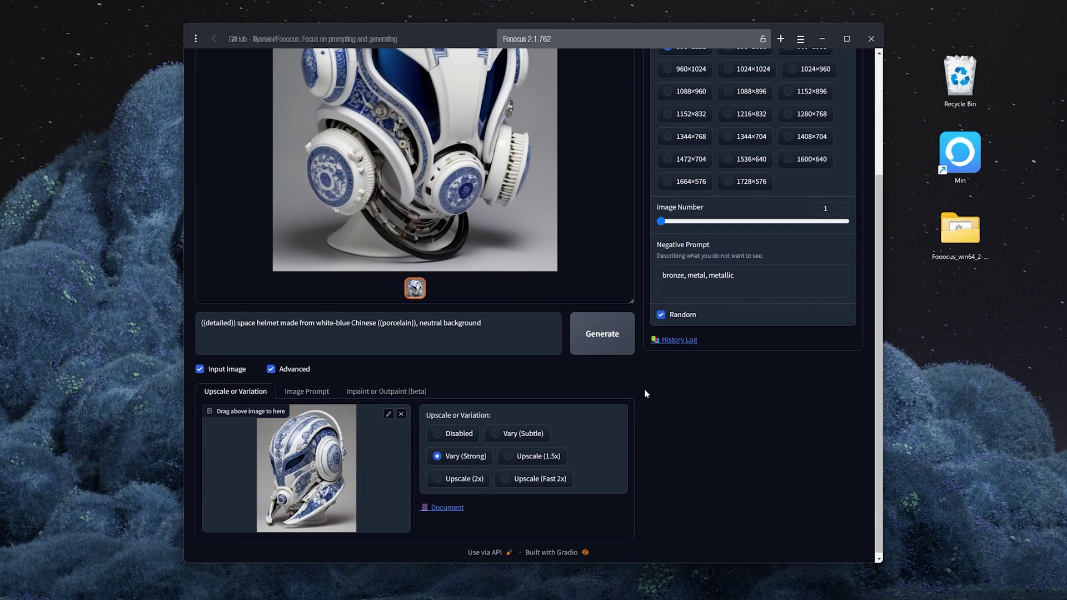
Look over the Image Prompt slots, then switch to the Inpaint or Outpaint tab.
{"action": "left_click", "coordinate": [307, 392]}
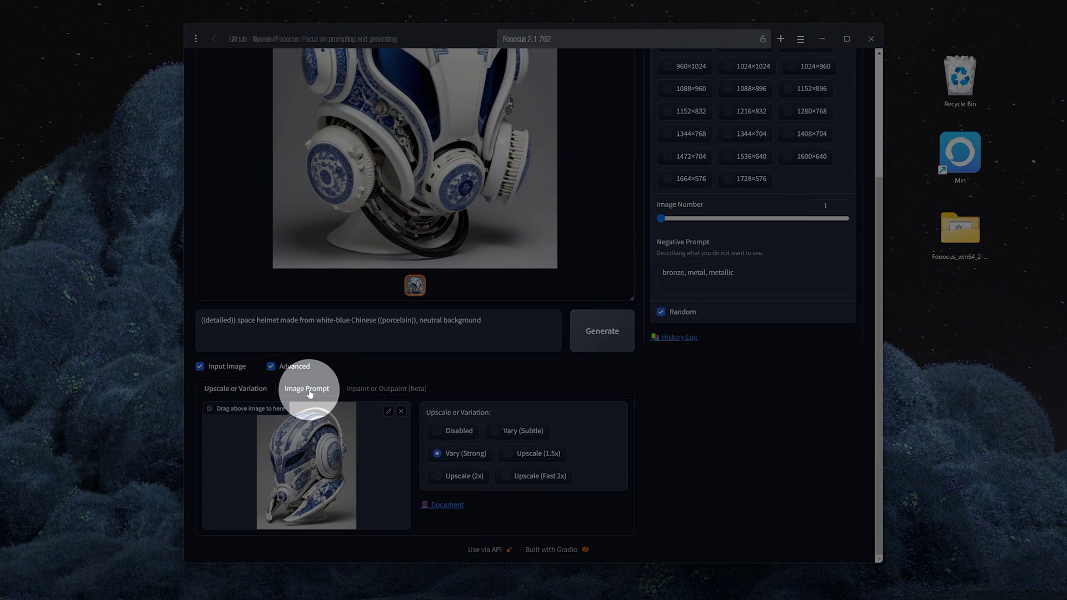
{"action": "scroll", "coordinate": [310, 394], "scroll_direction": "down", "scroll_amount": 2}
{"action": "scroll", "coordinate": [310, 393], "scroll_direction": "down", "scroll_amount": 2}
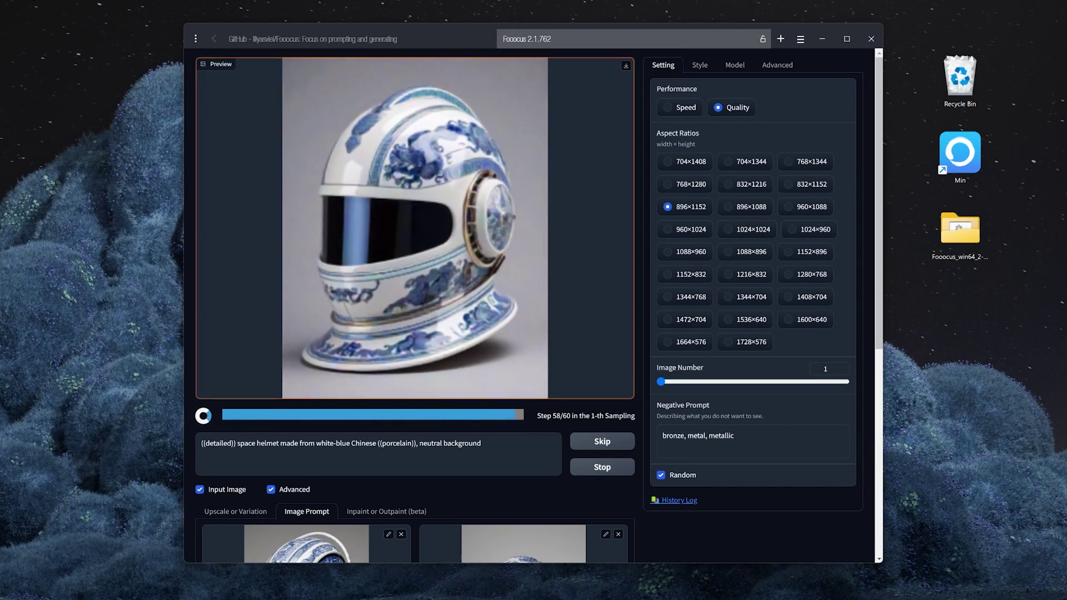
{"action": "scroll", "coordinate": [433, 246], "scroll_direction": "down", "scroll_amount": 4}
{"action": "scroll", "coordinate": [417, 217], "scroll_direction": "down", "scroll_amount": 4}
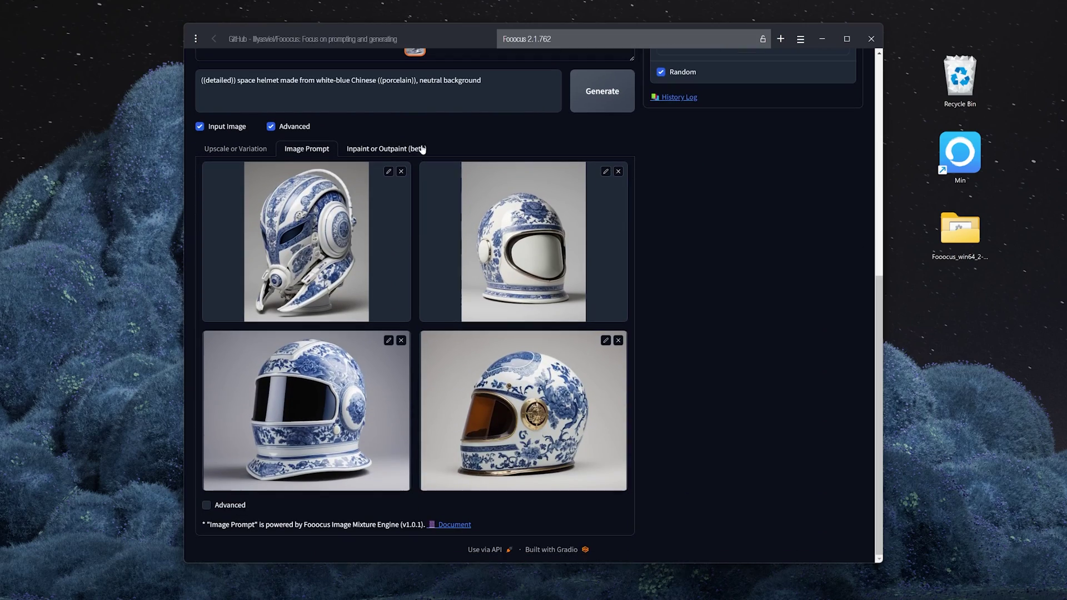
{"action": "left_click", "coordinate": [386, 151]}
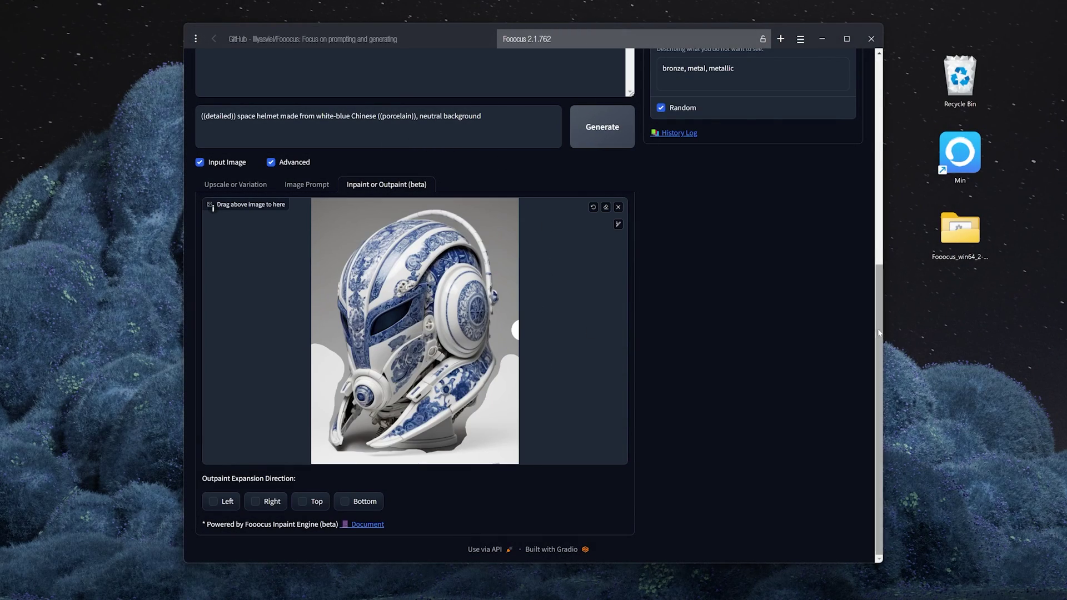
{"action": "mouse_move", "coordinate": [878, 329]}
{"action": "left_mouse_down"}
{"action": "mouse_move", "coordinate": [877, 120]}
{"action": "mouse_move", "coordinate": [870, 269]}
{"action": "left_mouse_up"}
Add Enhance and Sharp styles, replace the prompt, generate the orchids, and preview them.
{"action": "left_click", "coordinate": [700, 63]}
{"action": "scroll", "coordinate": [870, 268], "scroll_direction": "up", "scroll_amount": 10}
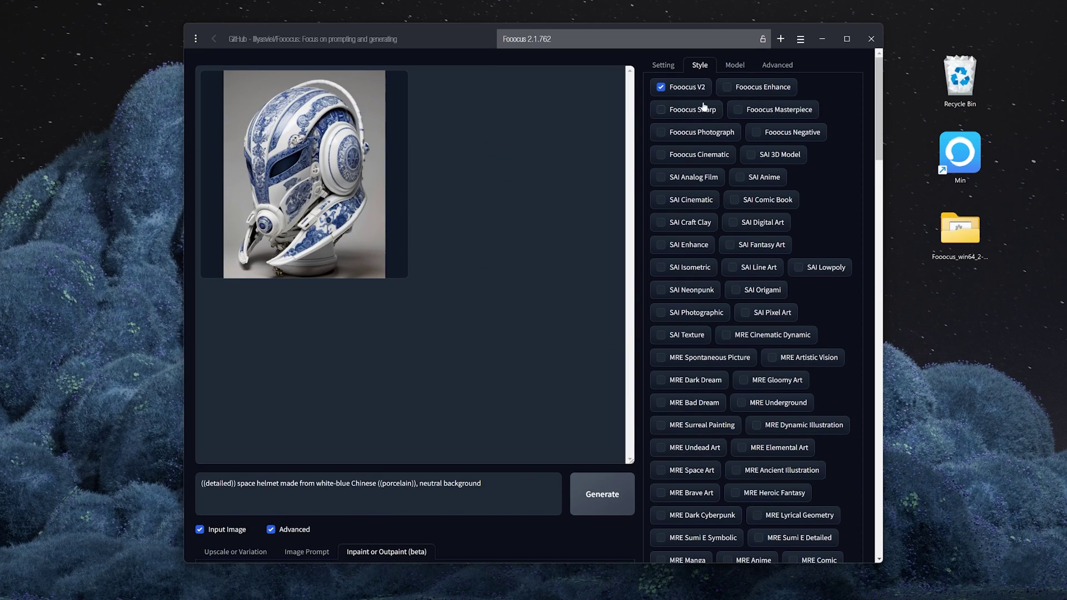
{"action": "left_click_drag", "start_coordinate": [483, 483], "coordinate": [170, 483]}
{"action": "type", "text": "(("}
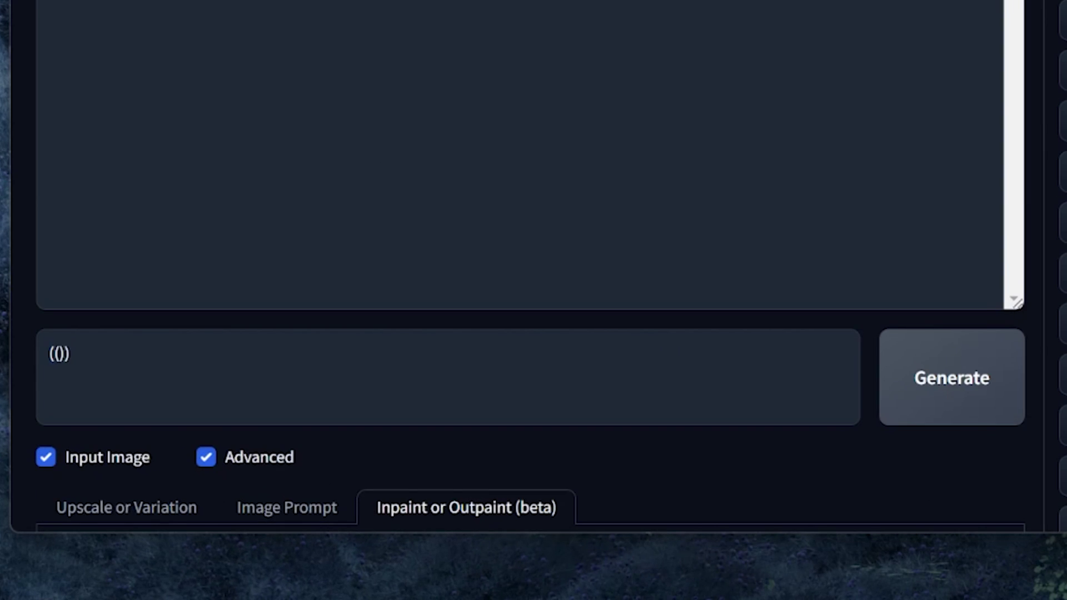
{"action": "type", "text": "orchids)) lying on the floor, still life, "}
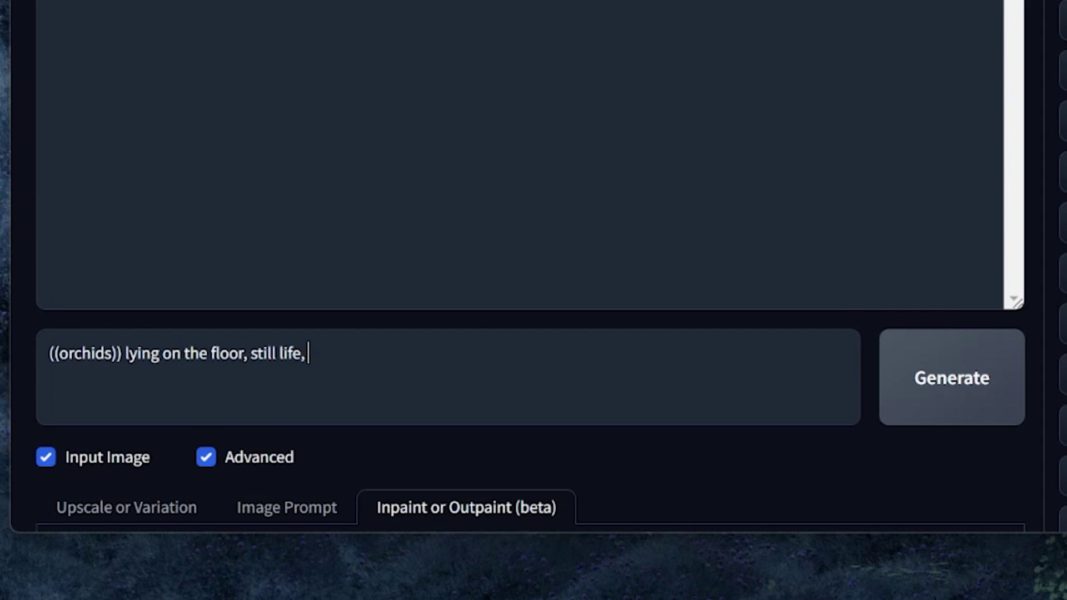
{"action": "type", "text": "white, blue"}
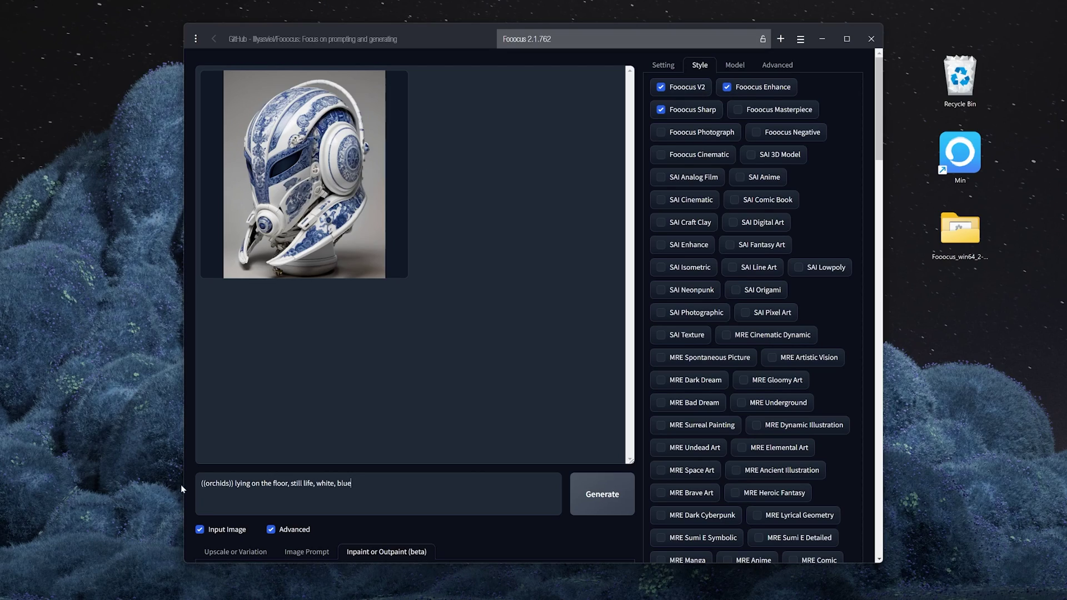
{"action": "left_click", "coordinate": [606, 496]}
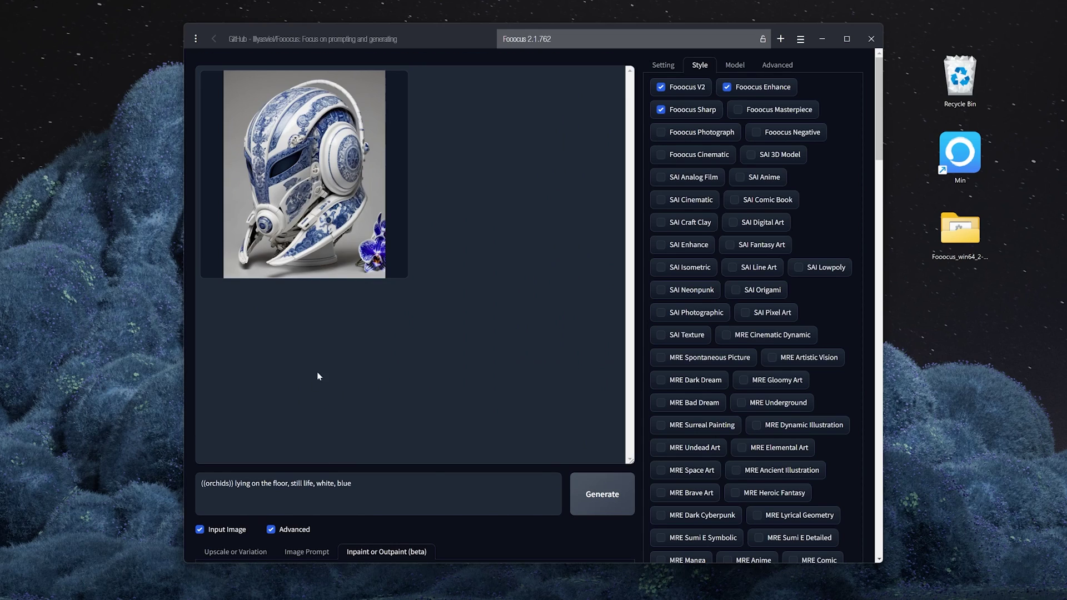
{"action": "left_click", "coordinate": [334, 265]}
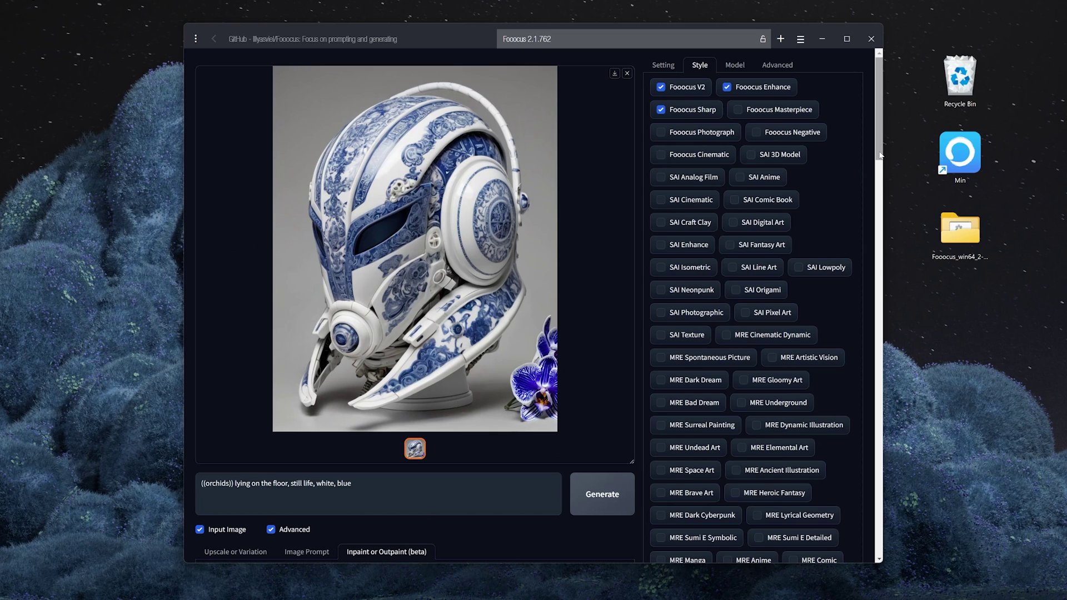
{"action": "scroll", "coordinate": [882, 180], "scroll_direction": "down", "scroll_amount": 3}
{"action": "scroll", "coordinate": [882, 180], "scroll_direction": "down", "scroll_amount": 8}
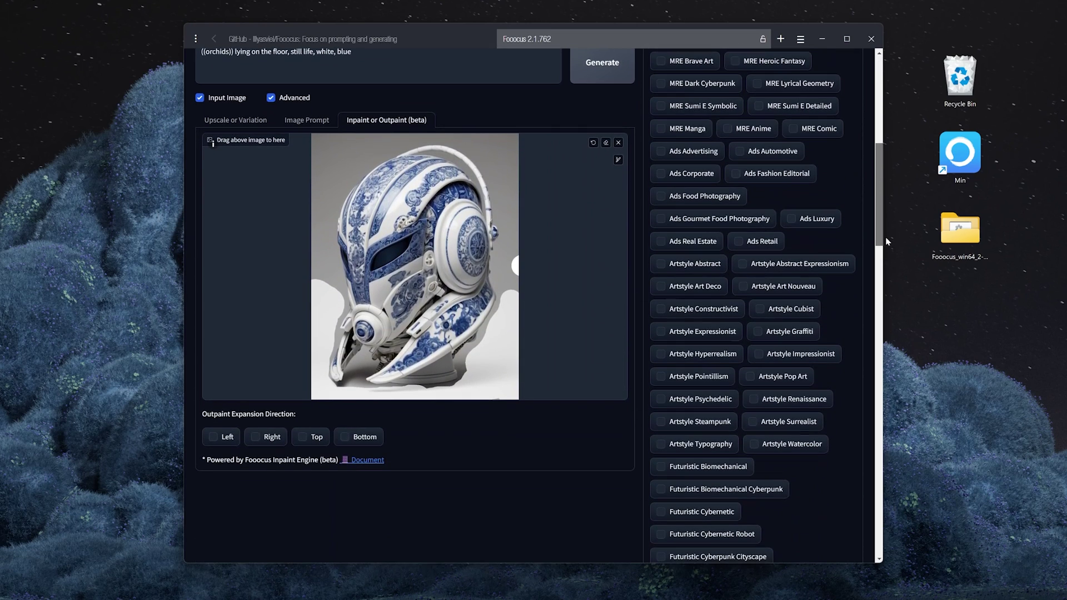
Swap in the orchid helmet PNG as the inpaint image and select Left outpainting.
{"action": "left_click", "coordinate": [618, 107]}
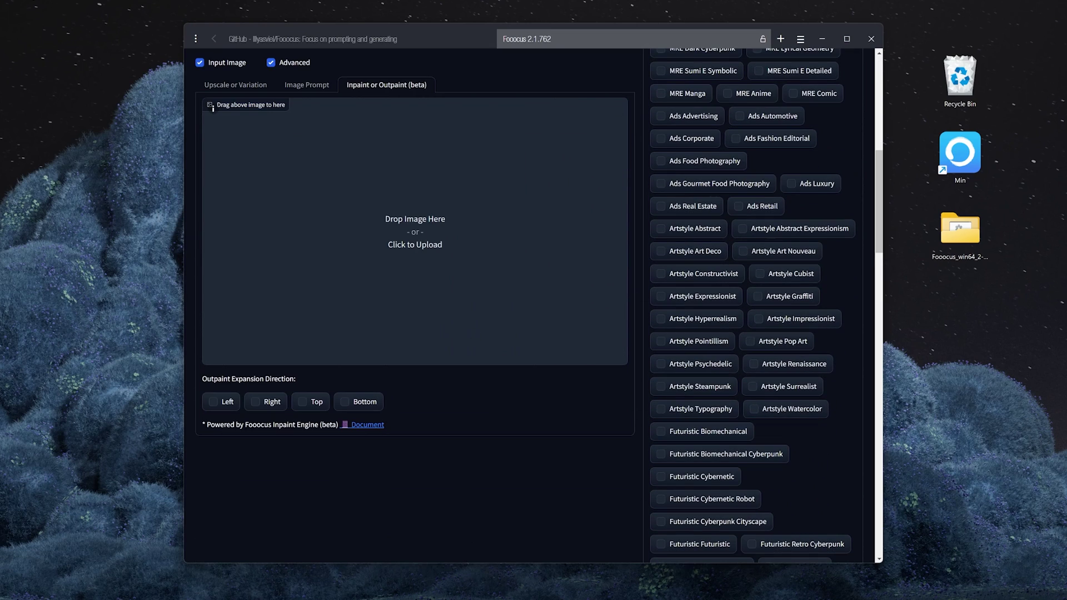
{"action": "mouse_move", "coordinate": [884, 434]}
{"action": "left_mouse_down"}
{"action": "mouse_move", "coordinate": [505, 301]}
{"action": "mouse_move", "coordinate": [550, 309]}
{"action": "left_mouse_up"}
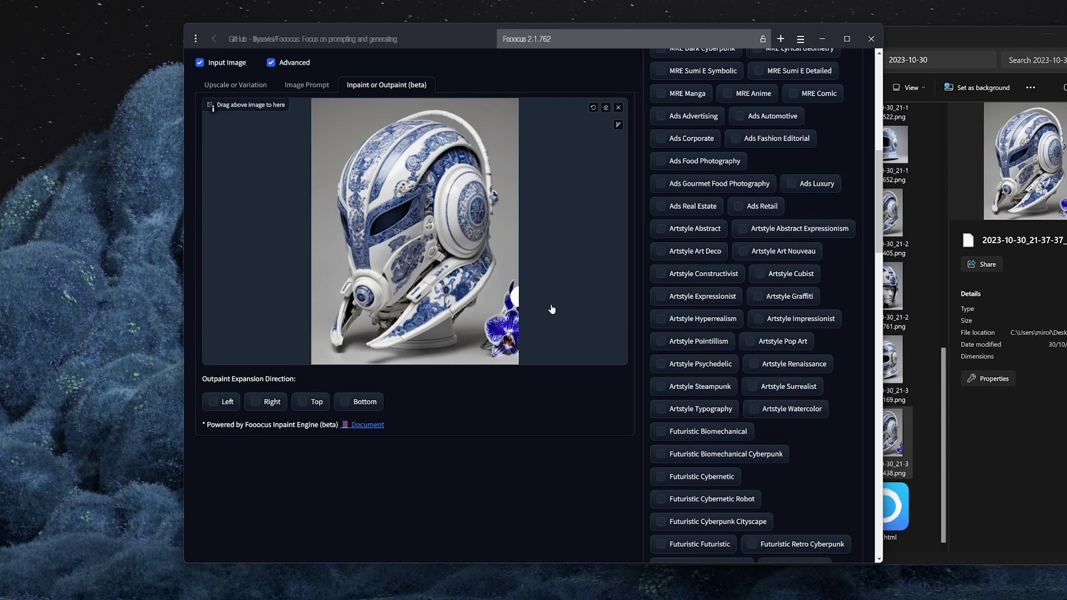
{"action": "left_click", "coordinate": [1053, 35]}
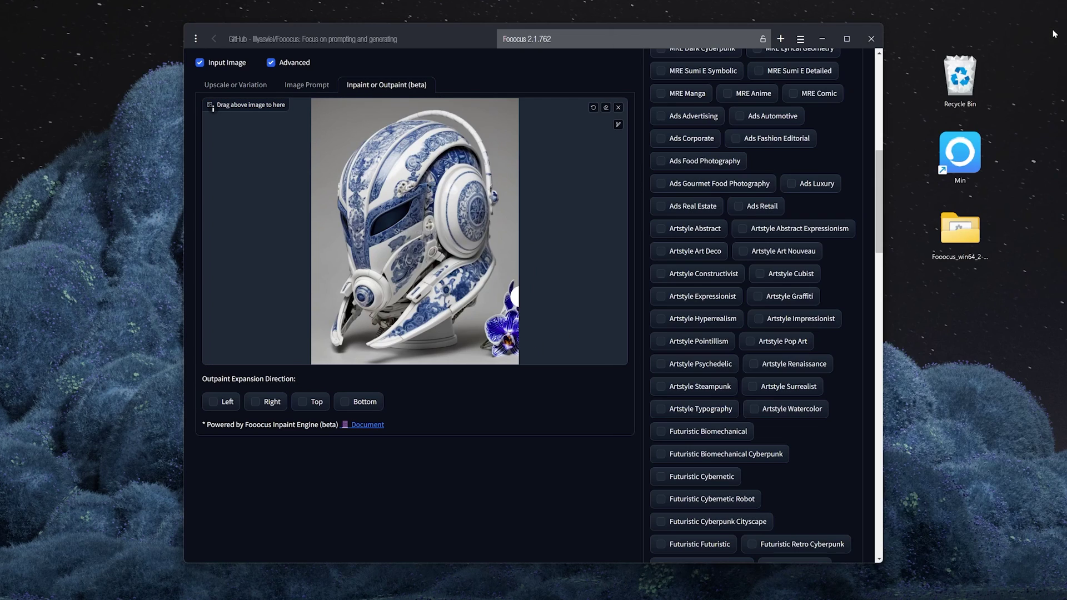
{"action": "left_click", "coordinate": [222, 403]}
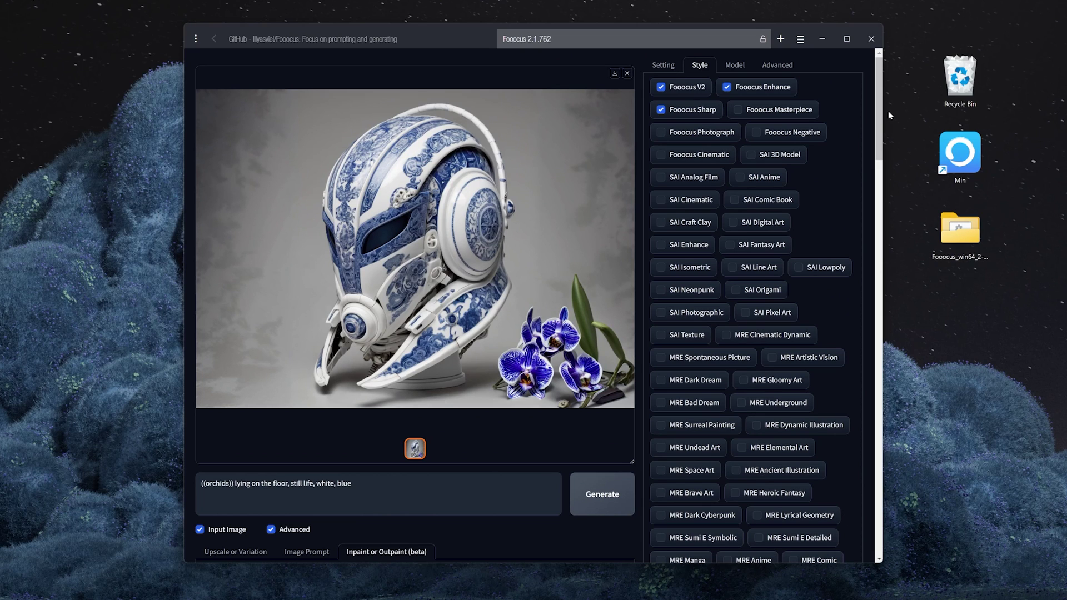
{"action": "scroll", "coordinate": [534, 292], "scroll_direction": "down", "scroll_amount": 4}
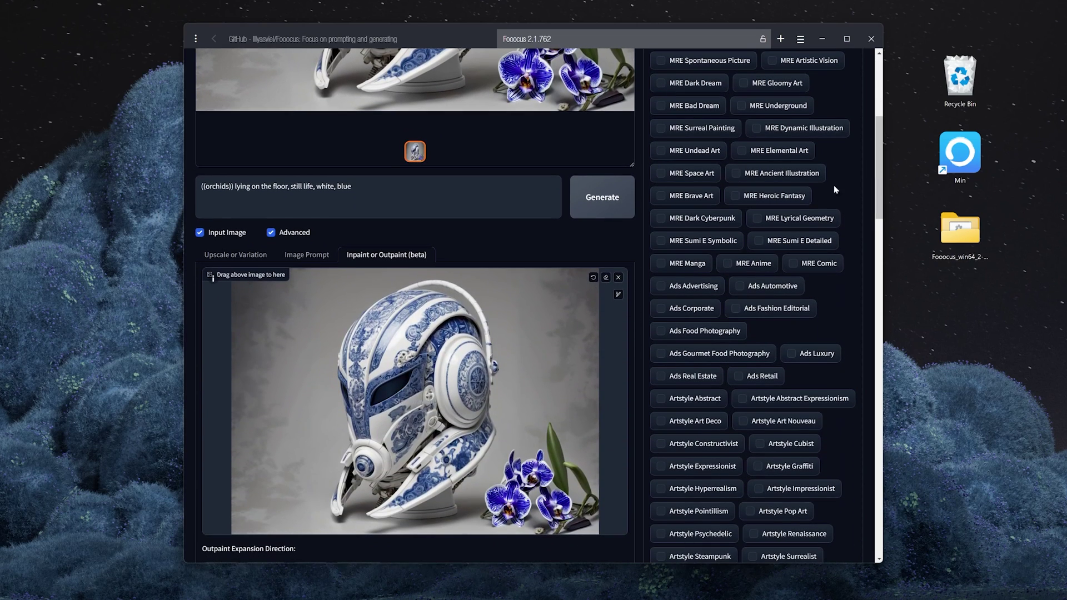
Run Upscale (Fast 2x) on the wide orchid helmet image and view the result large.
{"action": "left_click", "coordinate": [236, 256]}
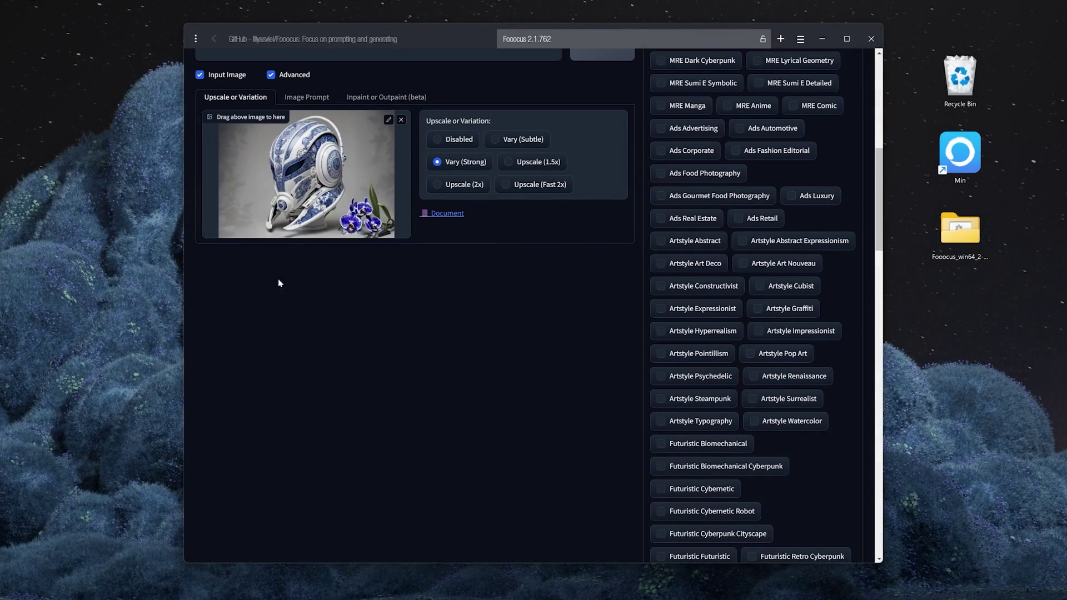
{"action": "scroll", "coordinate": [517, 333], "scroll_direction": "up", "scroll_amount": 3}
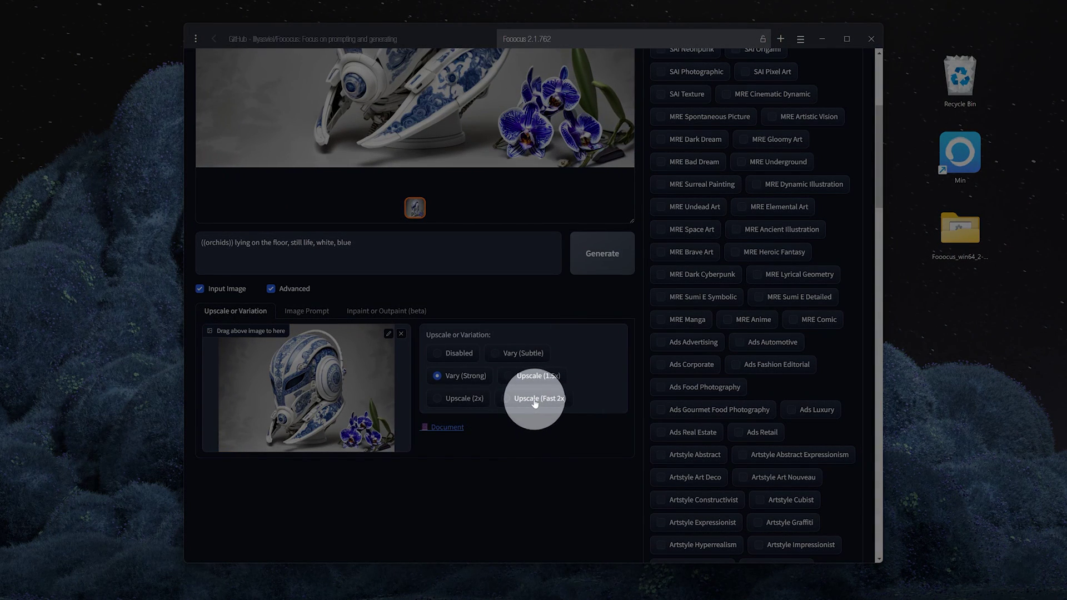
{"action": "left_click", "coordinate": [537, 400]}
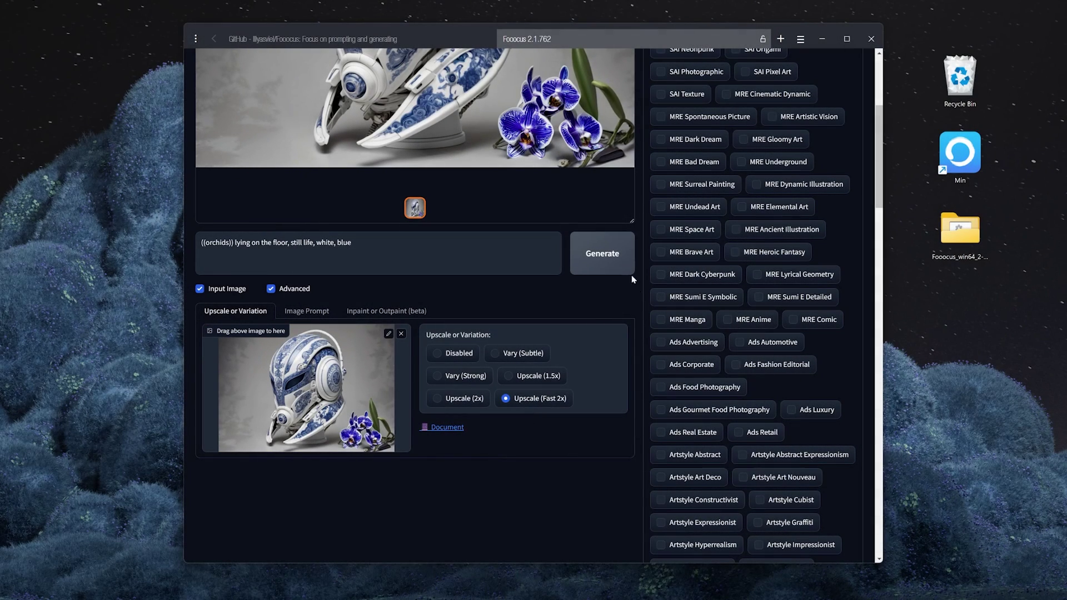
{"action": "left_click", "coordinate": [614, 259]}
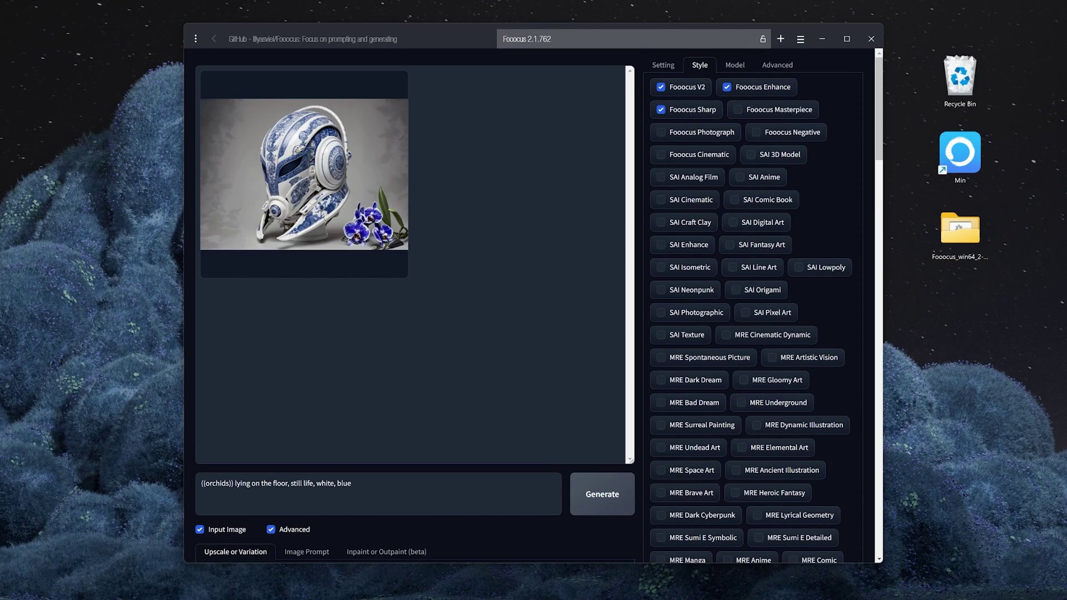
{"action": "left_click", "coordinate": [361, 195]}
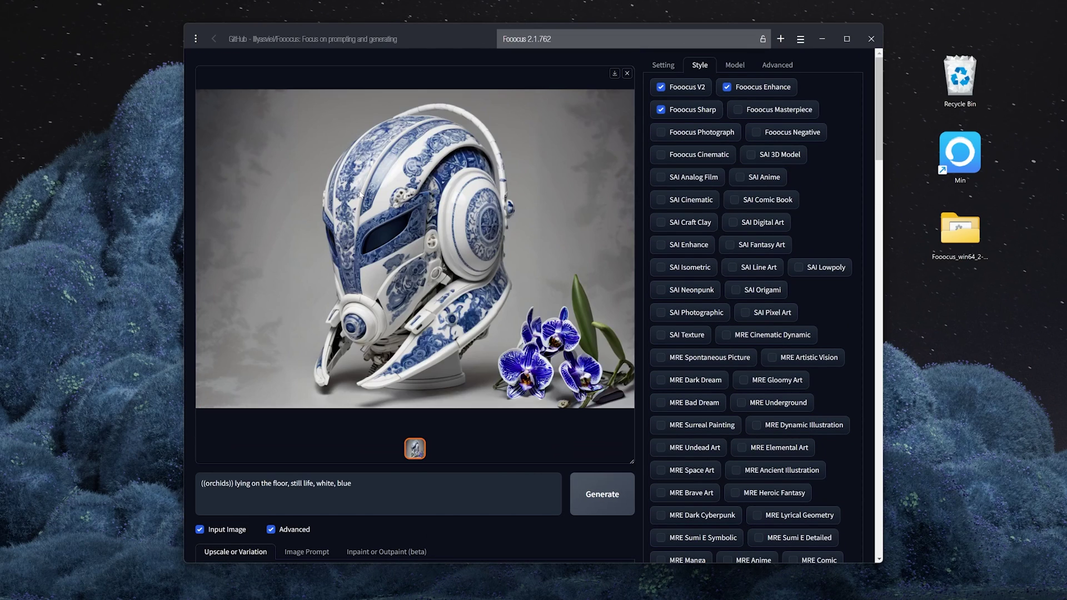